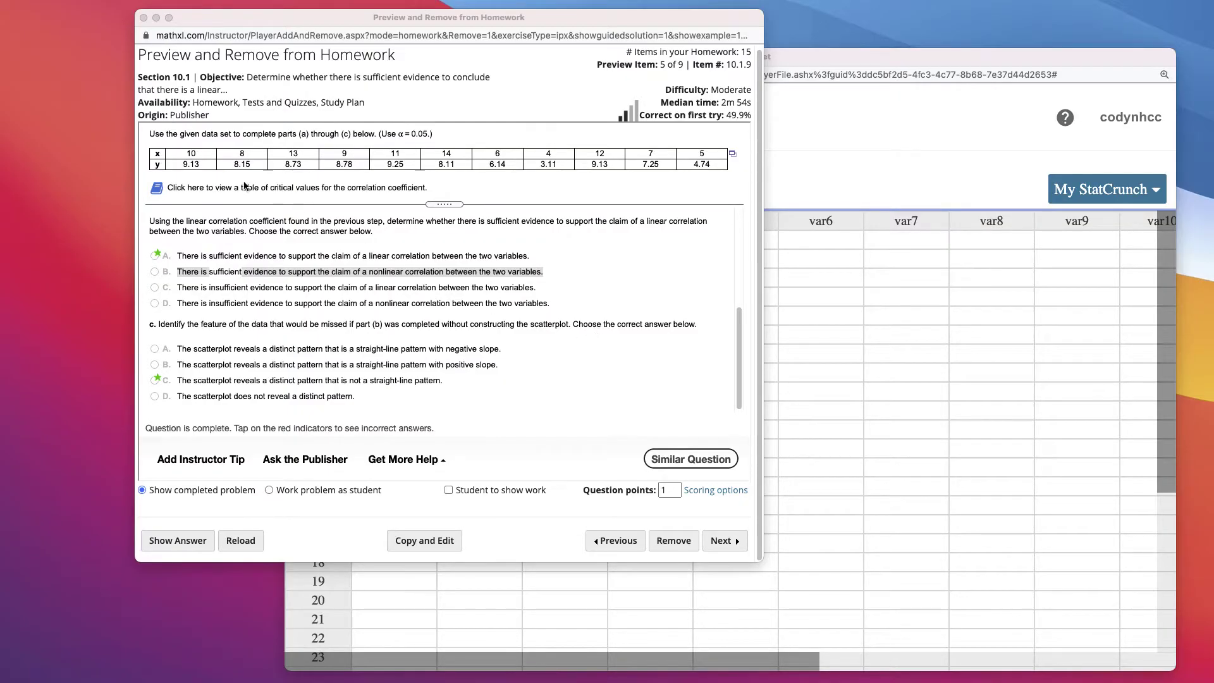
Step: Scroll the question back up to part a's four scatterplots and the r = 0.816 answer
scroll(196, 217, "up", 5)
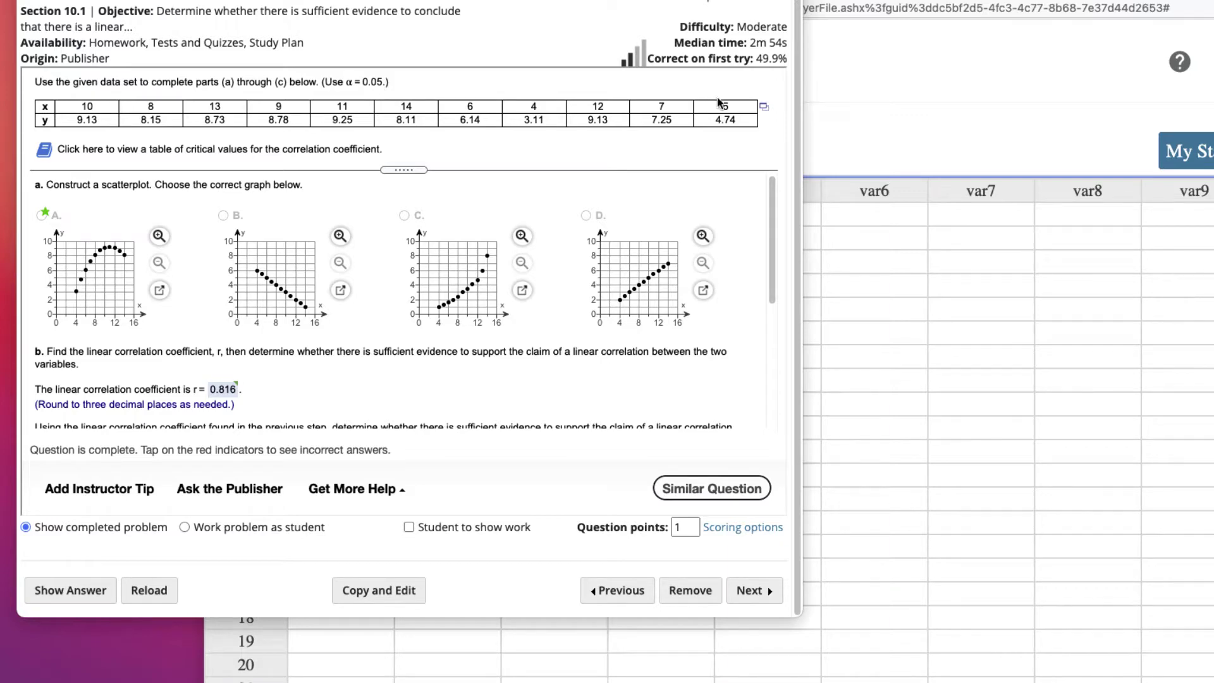
Step: Export the homework x/y data table into StatCrunch and dismiss the applet list
left_click(764, 108)
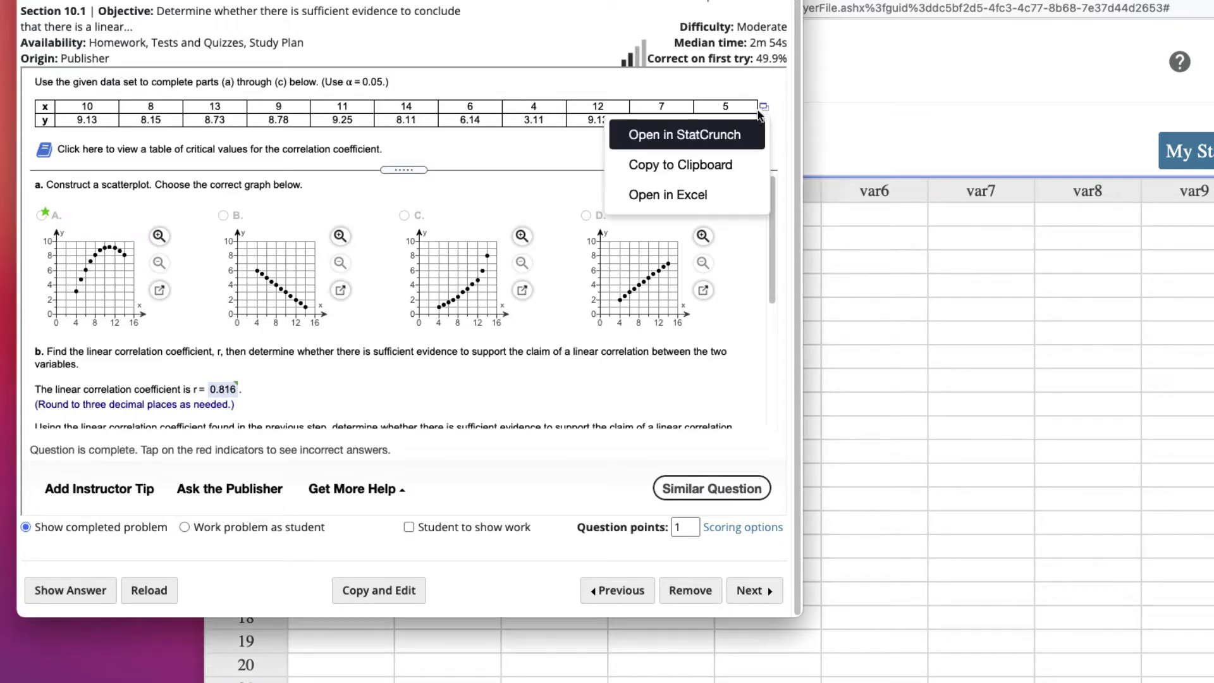
left_click(727, 134)
left_click(377, 155)
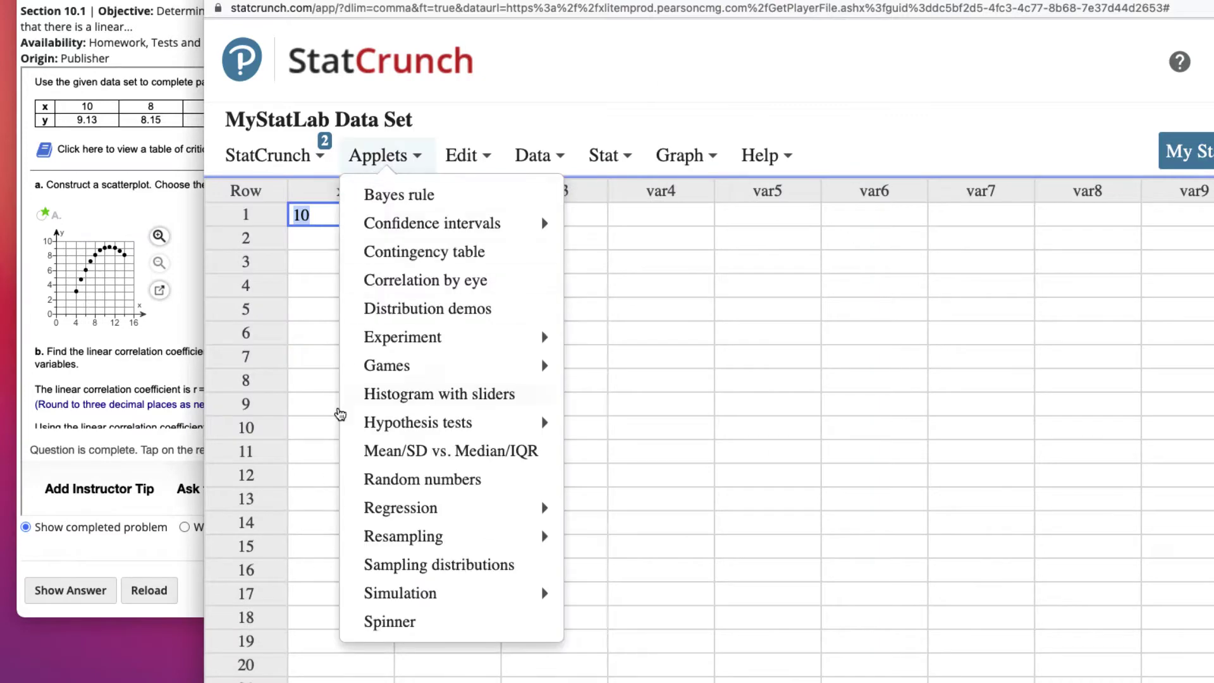
left_click(654, 261)
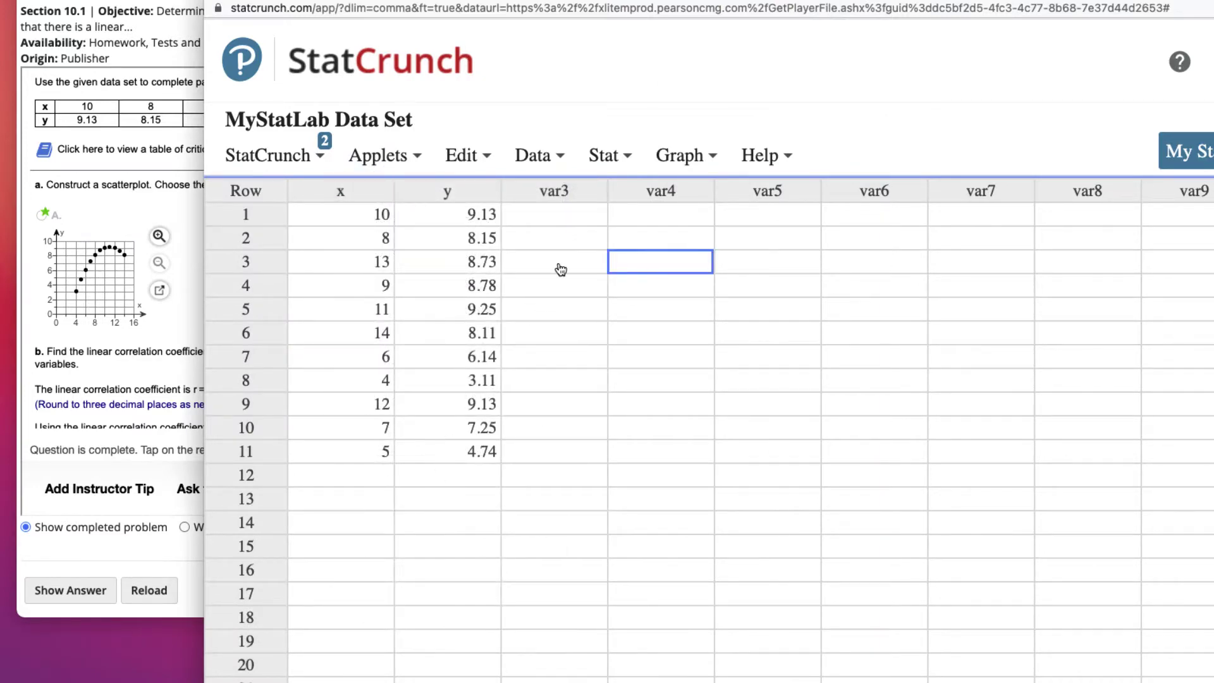
Step: Set up a Simple Linear regression with x as explanatory and y as response
left_click(606, 173)
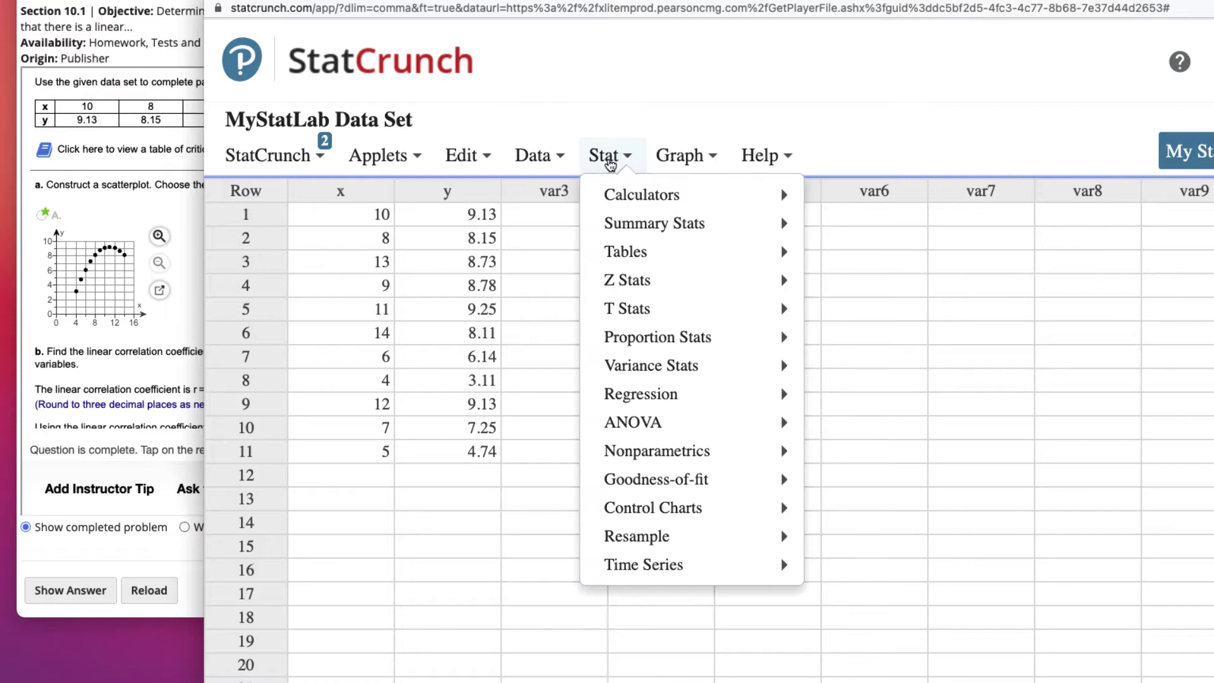
mouse_move(636, 393)
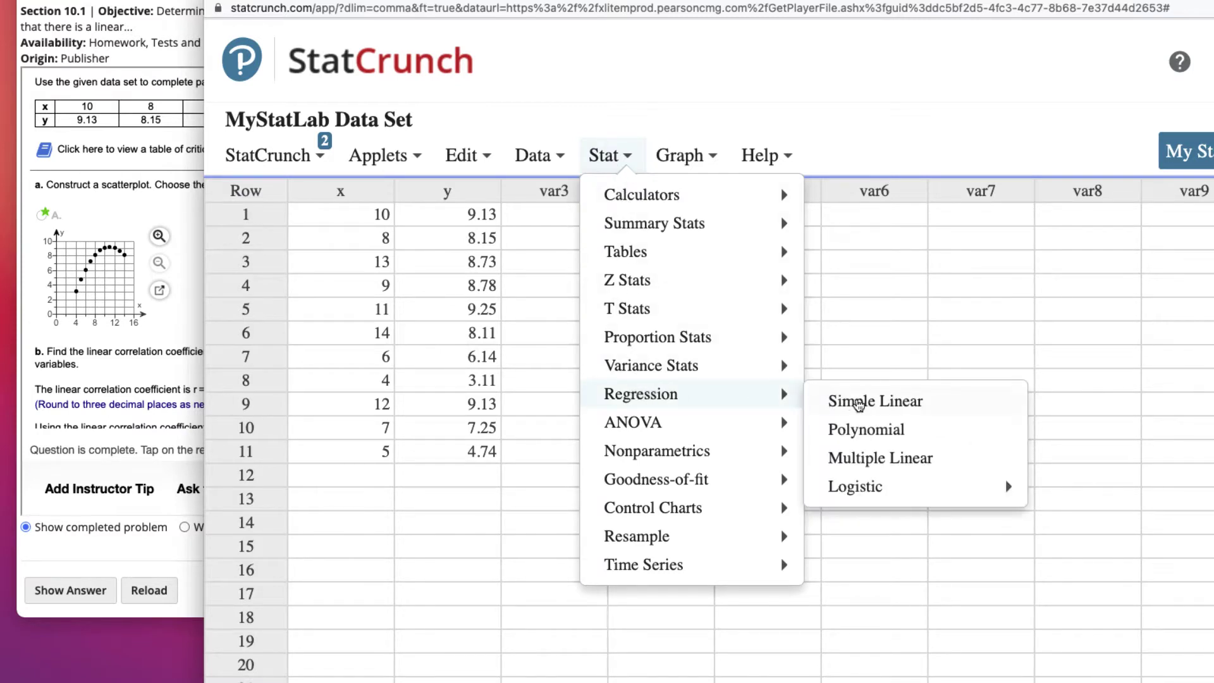
left_click(858, 404)
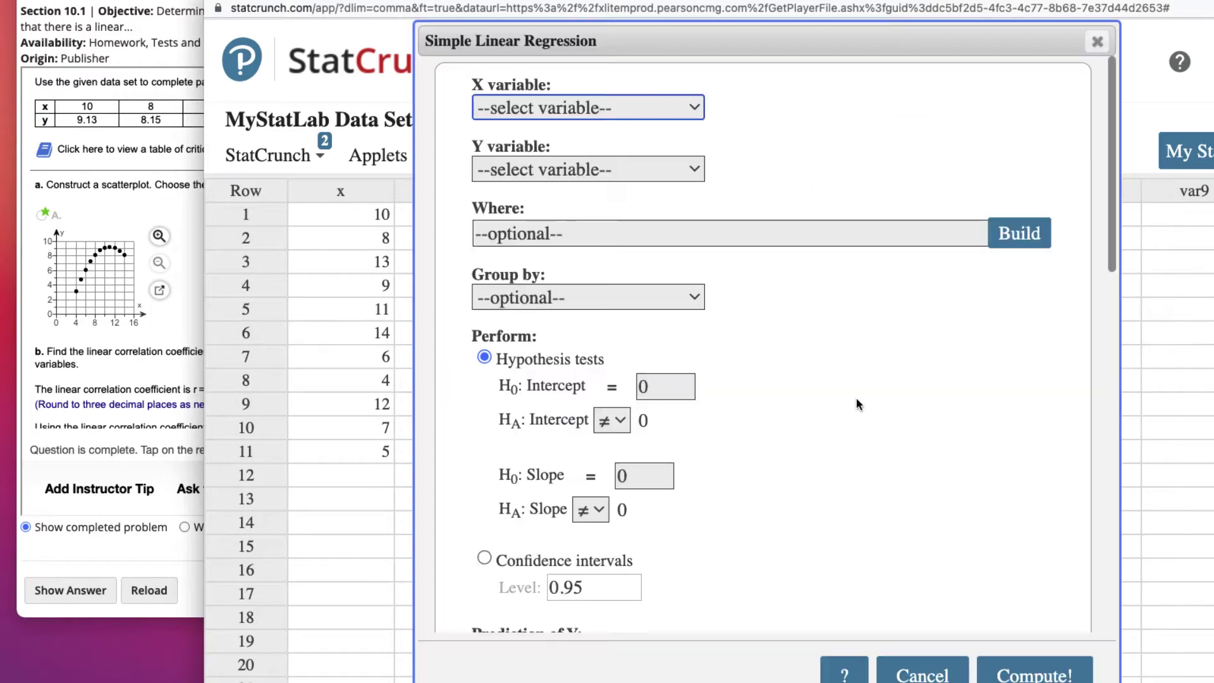
left_click(579, 107)
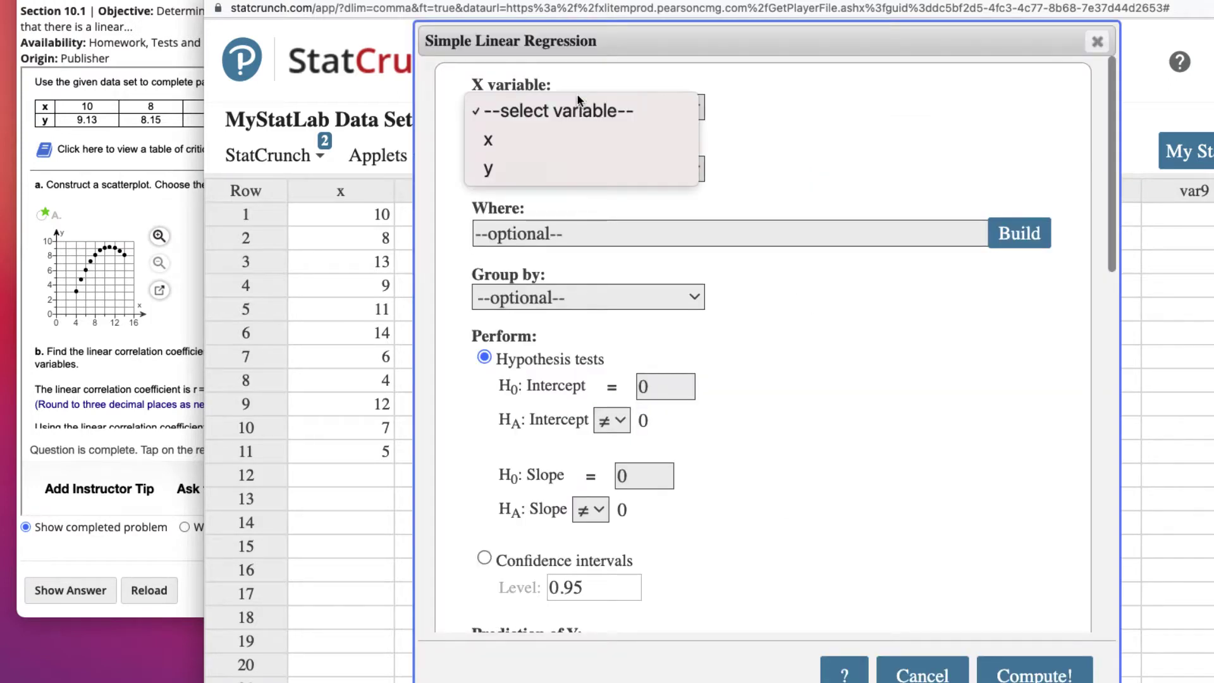
left_click(563, 134)
left_click(568, 171)
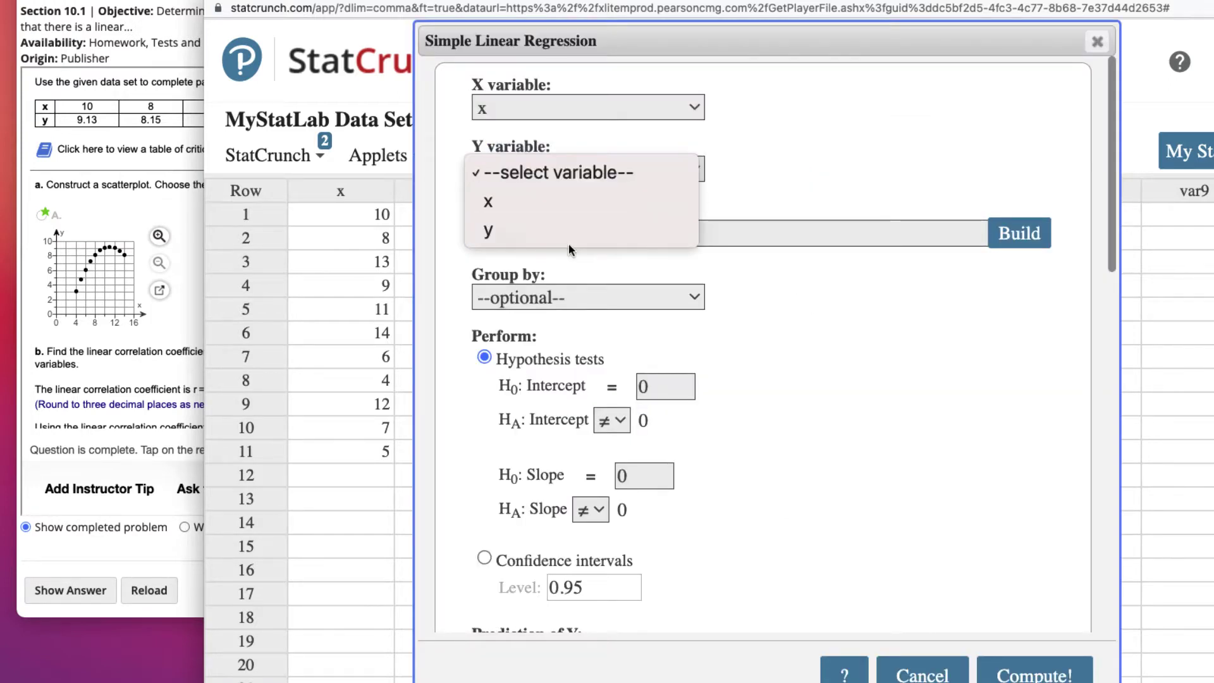
left_click(566, 230)
Step: Compute the regression, giving y = 3.0091818 + 0.49918182x and R = 0.81640869
scroll(547, 319, "down", 5)
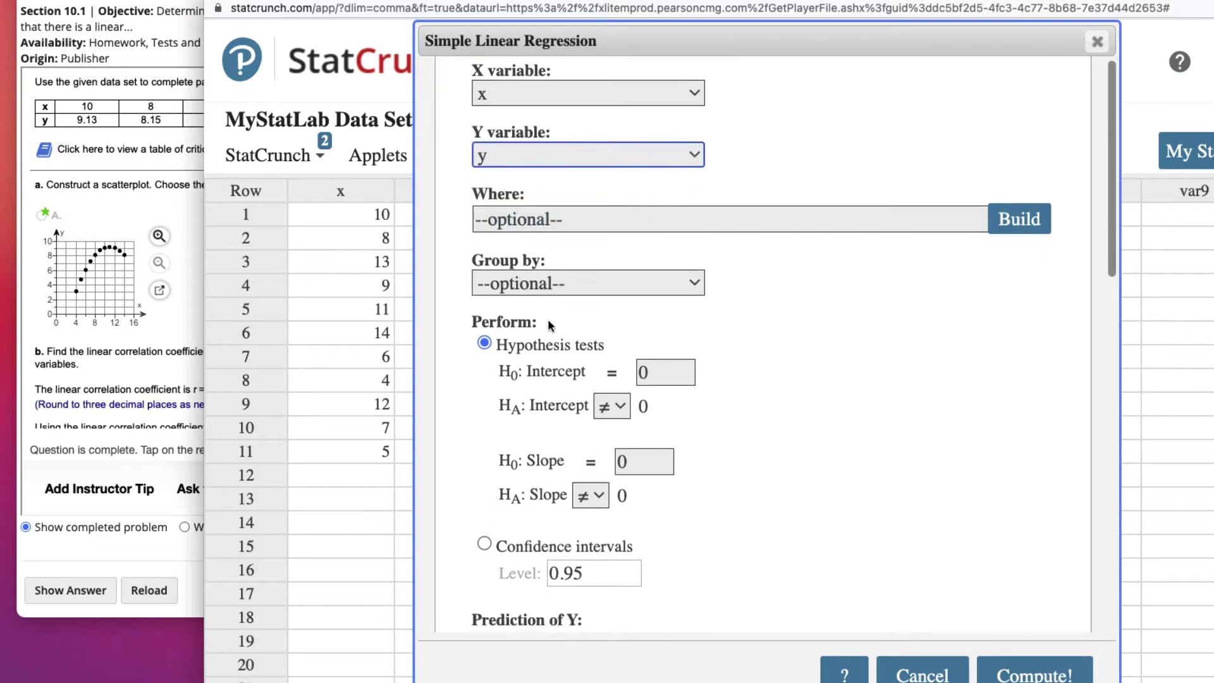
scroll(547, 319, "down", 10)
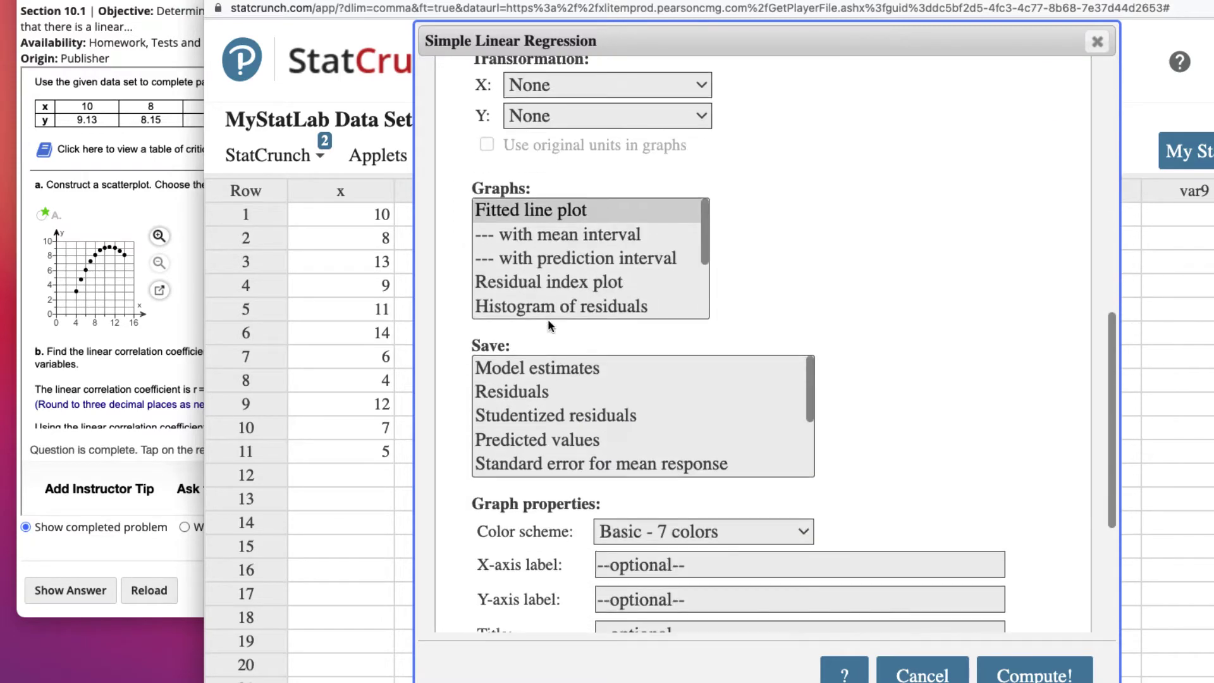
scroll(547, 318, "down", 2)
scroll(633, 417, "down", 3)
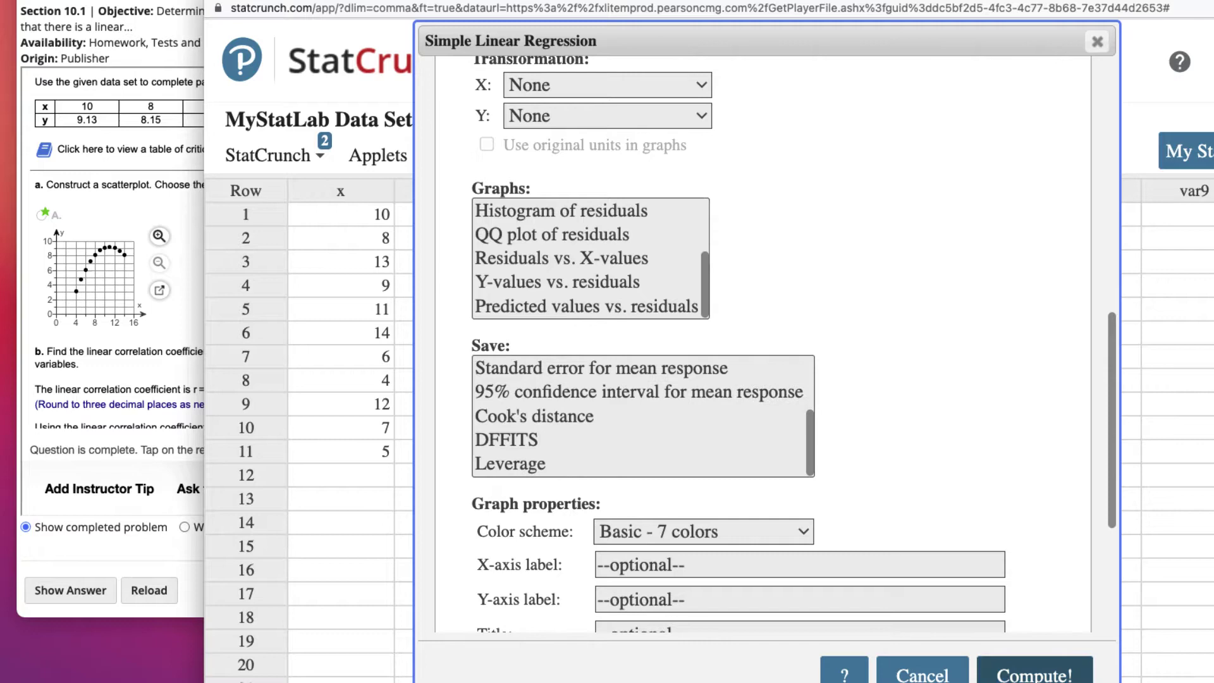
scroll(966, 479, "up", 15)
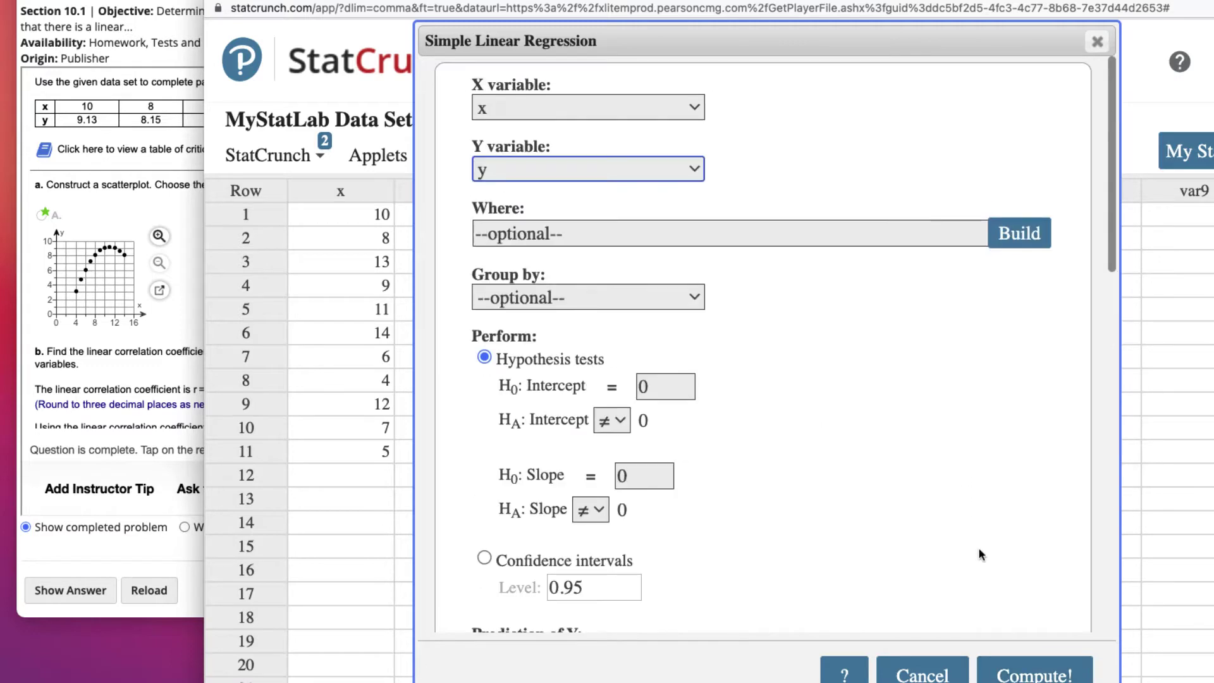
left_click(1022, 674)
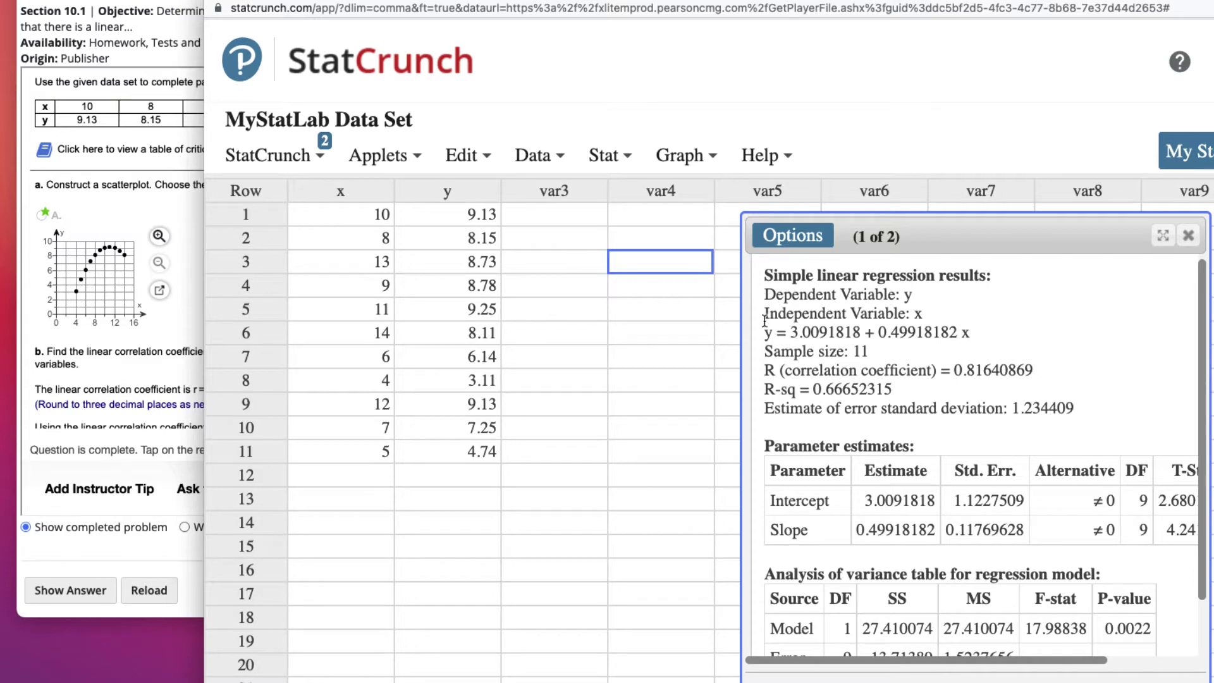
Step: Highlight the fitted regression equation and the sample size of 11 in the results
left_click_drag(764, 332, 977, 333)
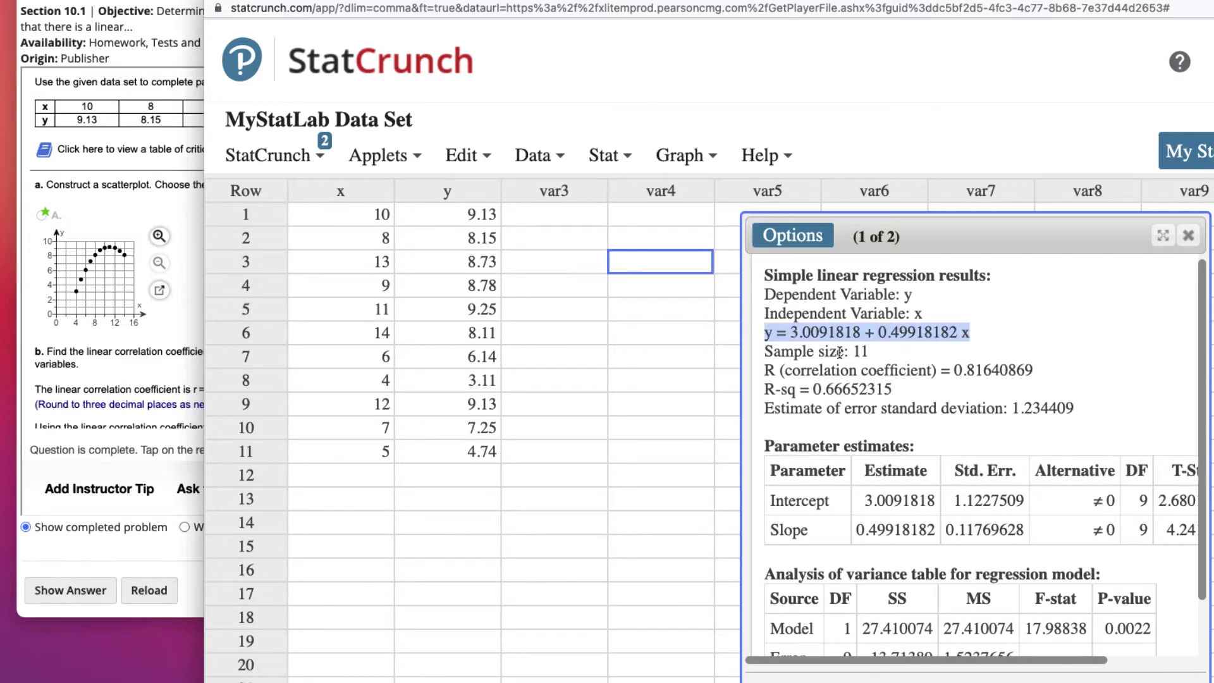
left_click_drag(764, 352, 867, 356)
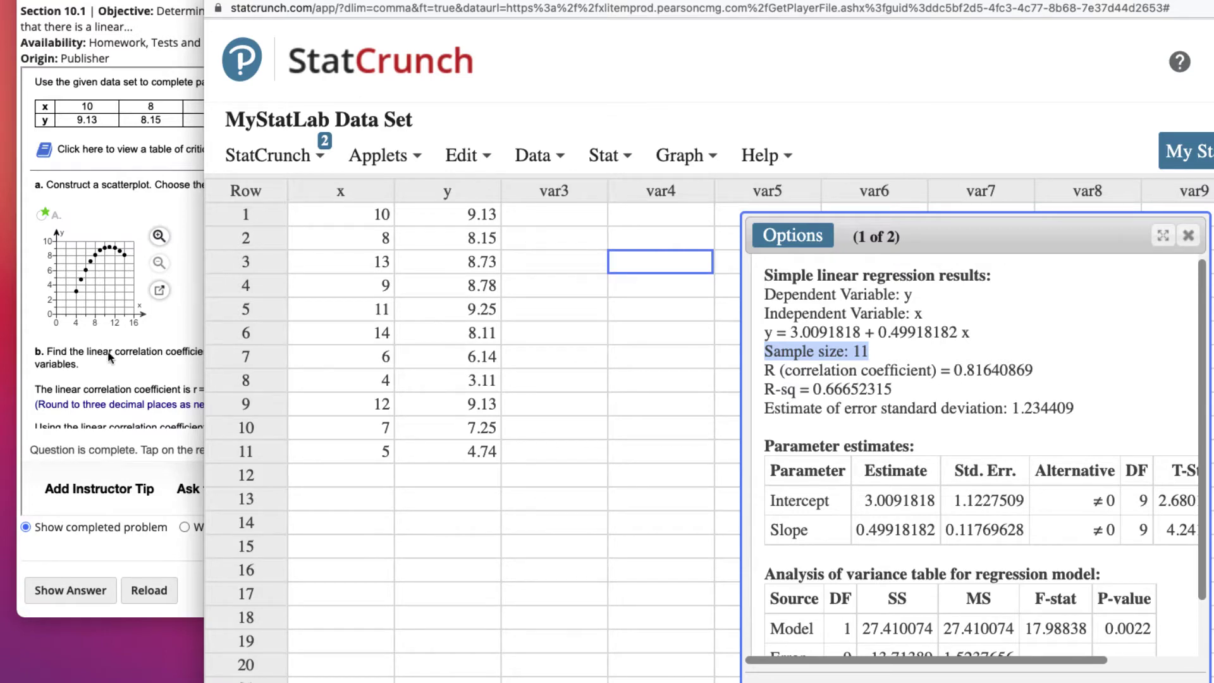
left_click(150, 386)
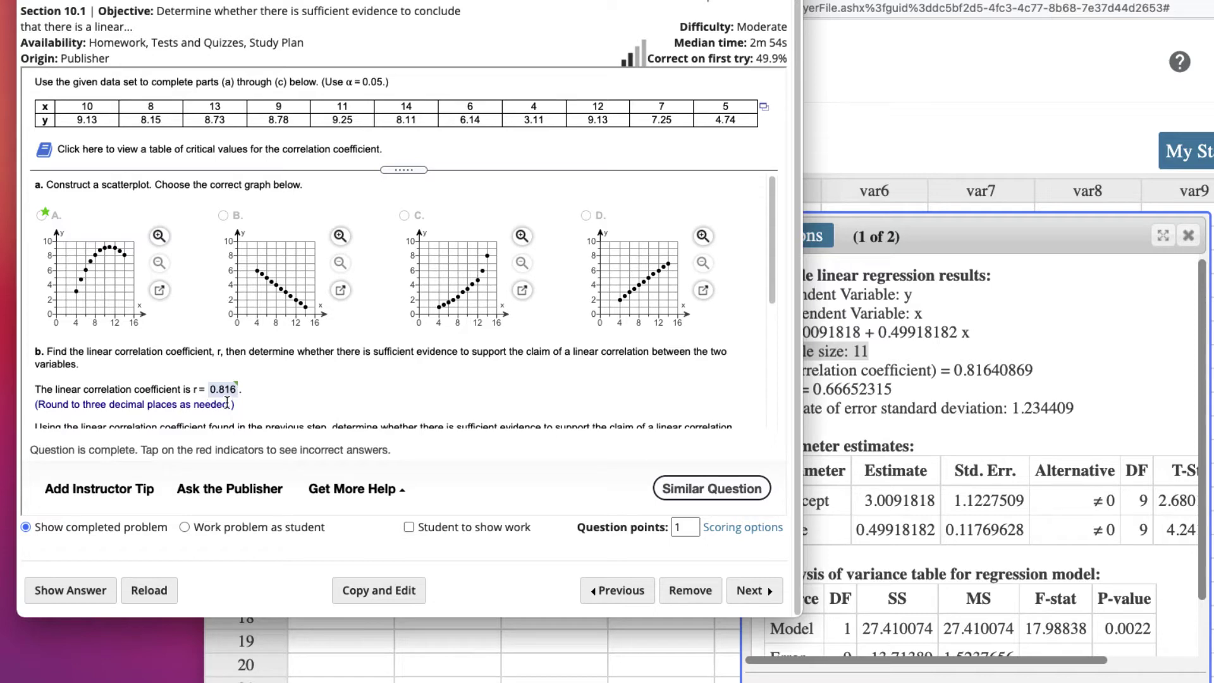
Step: Open MathXL's table of critical values for the correlation coefficient
left_click(989, 374)
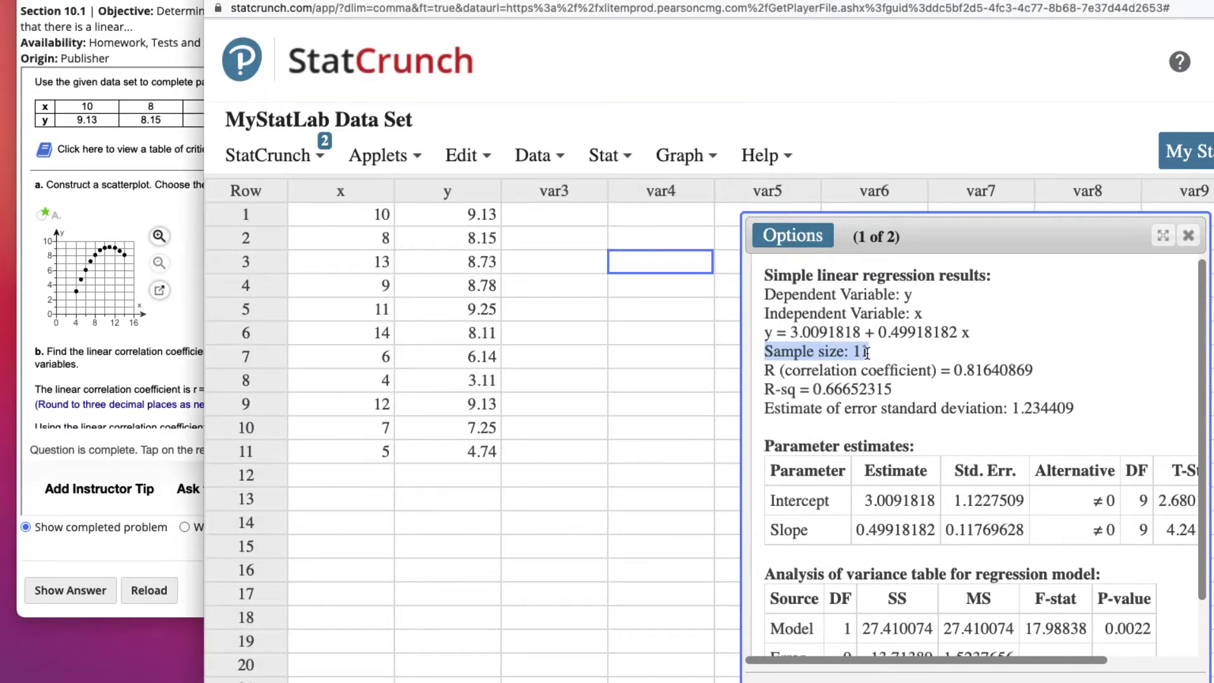
left_click(116, 359)
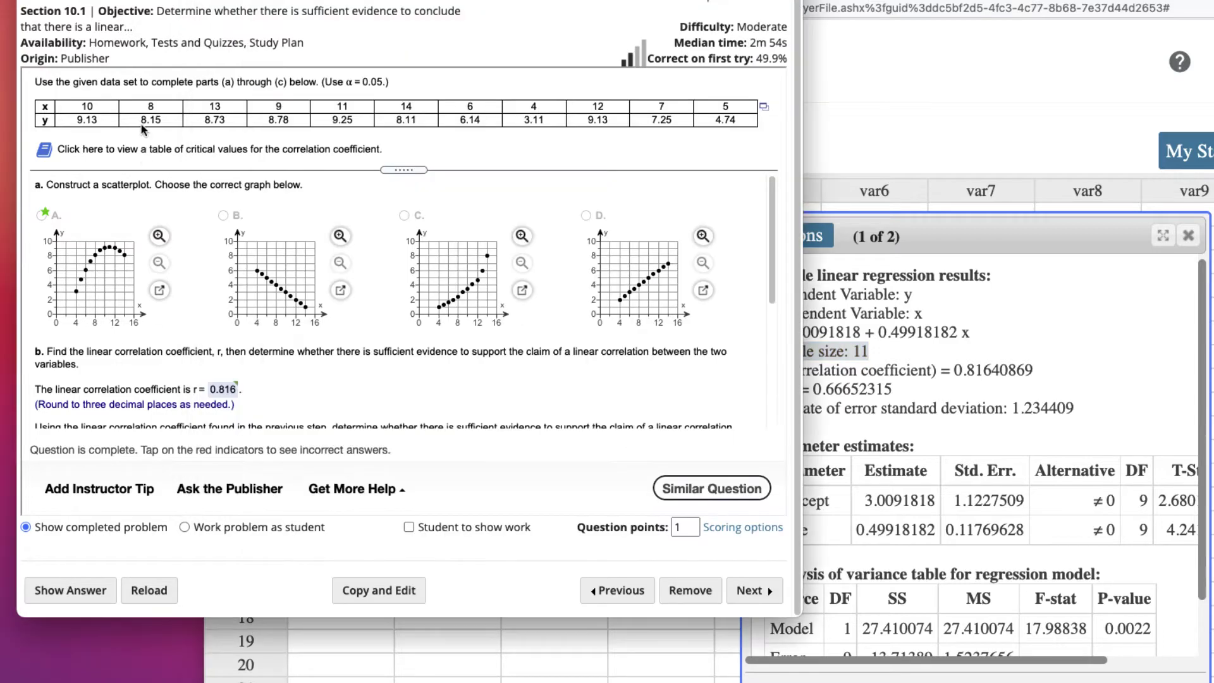
left_click(44, 153)
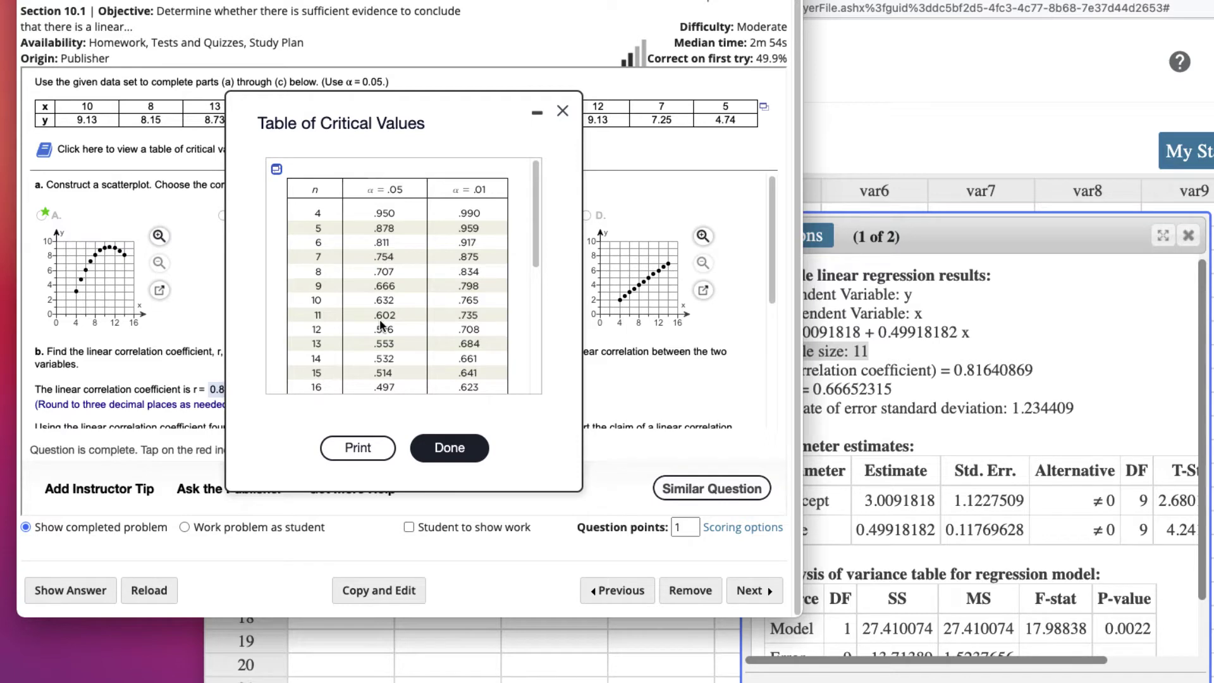
Step: Arrange the windows so the critical values table sits lower over the question, beside StatCrunch
left_click_drag(392, 106, 424, 108)
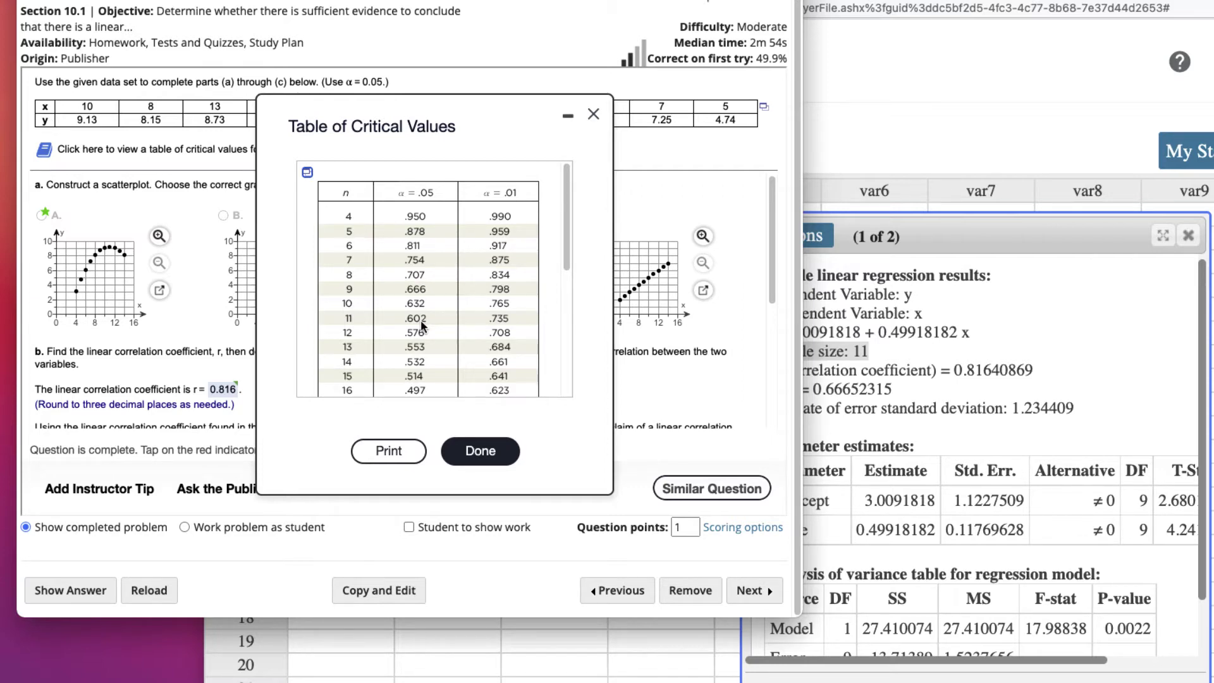
left_click(946, 216)
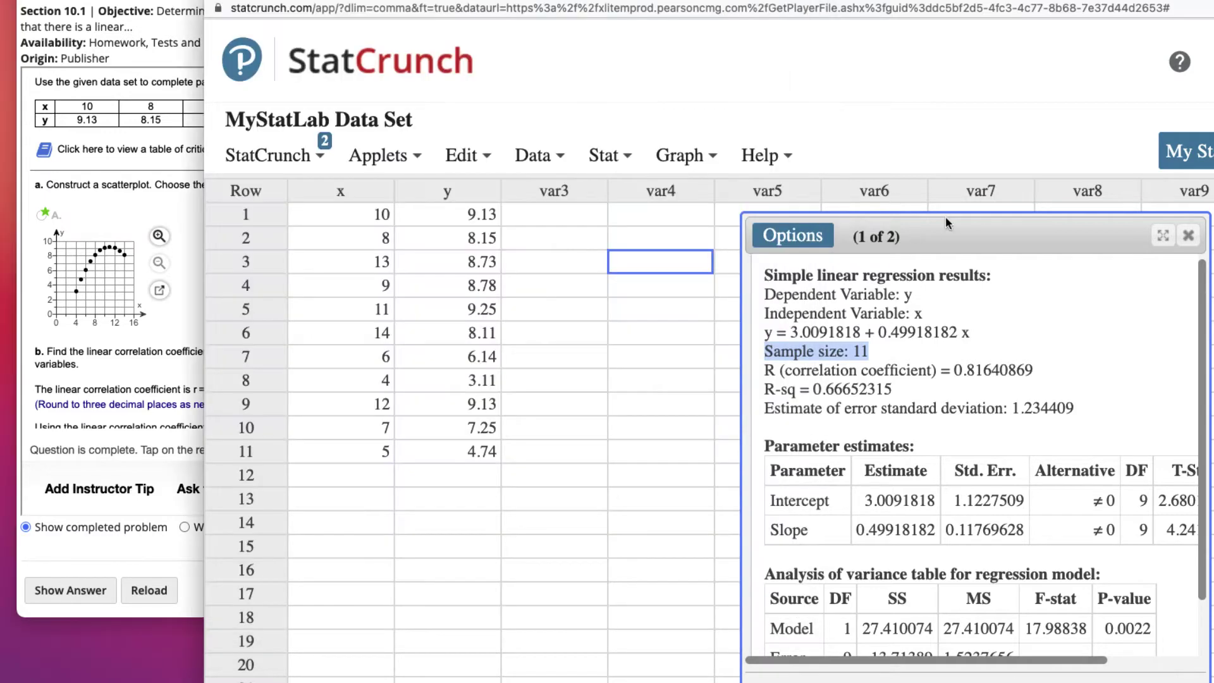
left_click_drag(957, 217, 974, 211)
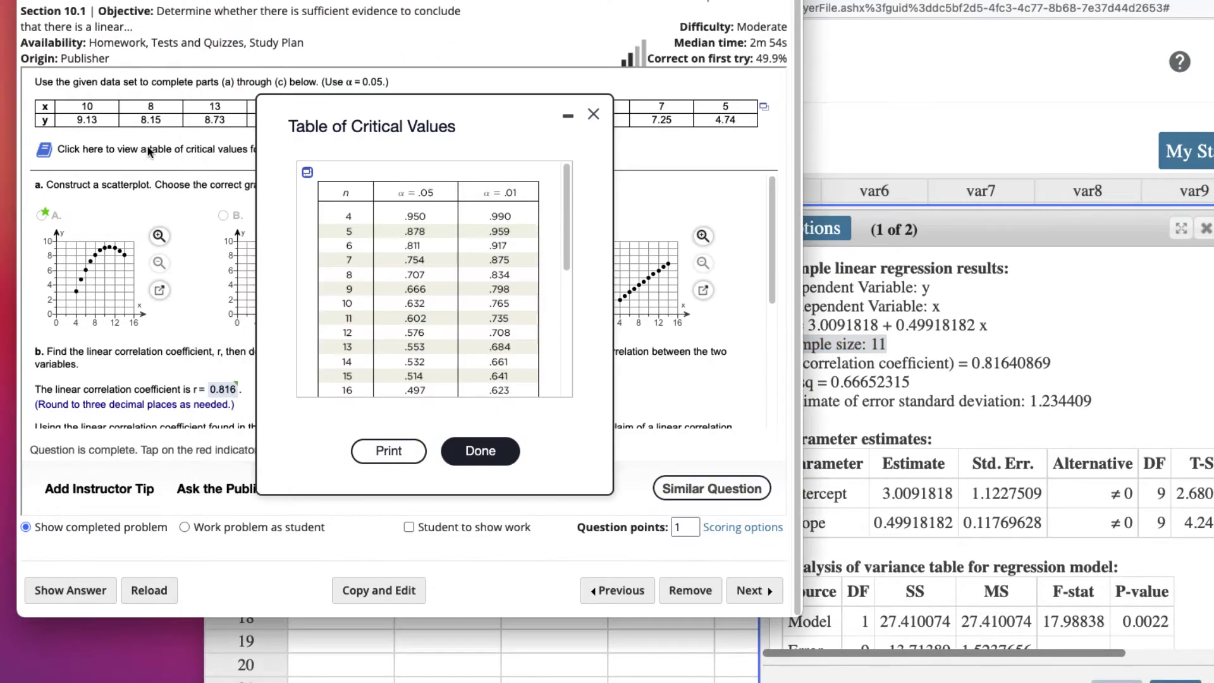
left_click(152, 153)
left_click_drag(396, 106, 397, 146)
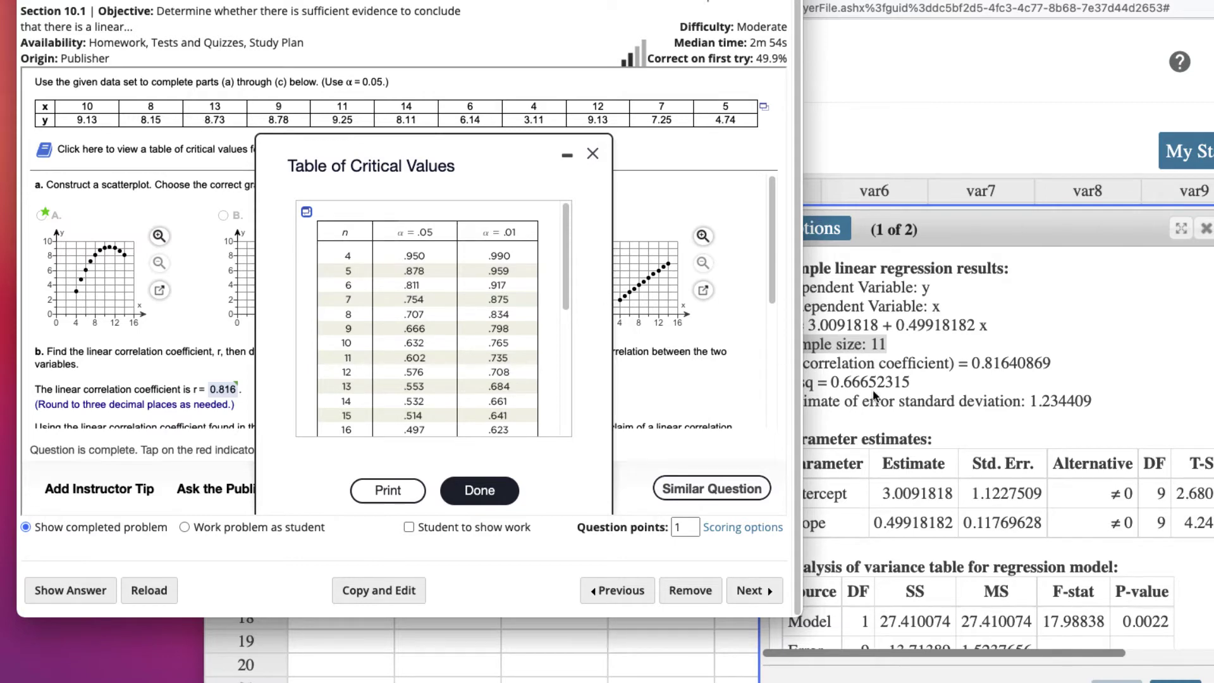
Step: Find the critical value .602 for n = 11, then bring the StatCrunch results forward
left_click(962, 340)
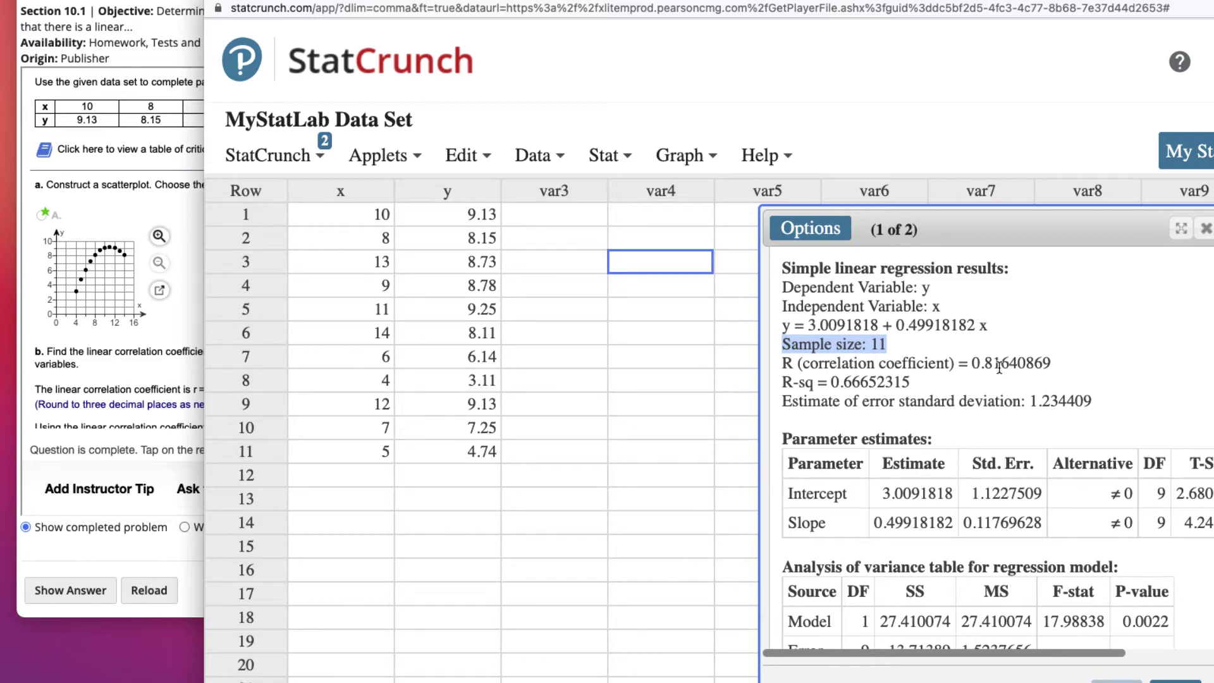
left_click(150, 356)
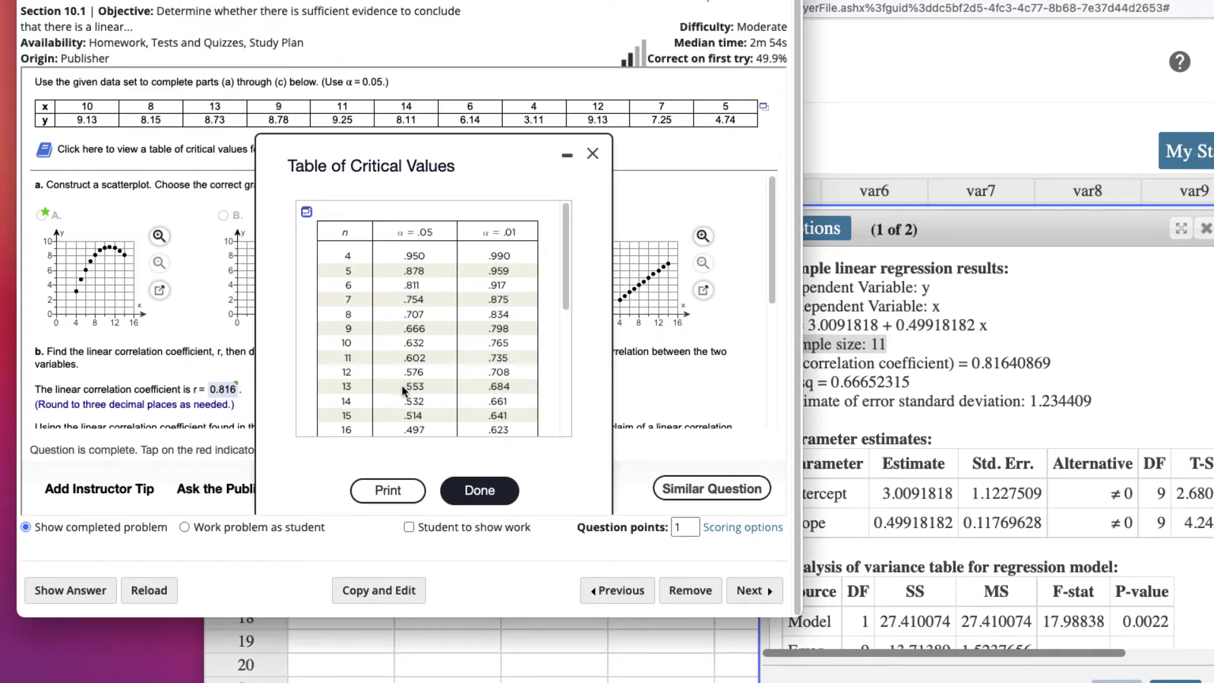
scroll(405, 387, "down", 3)
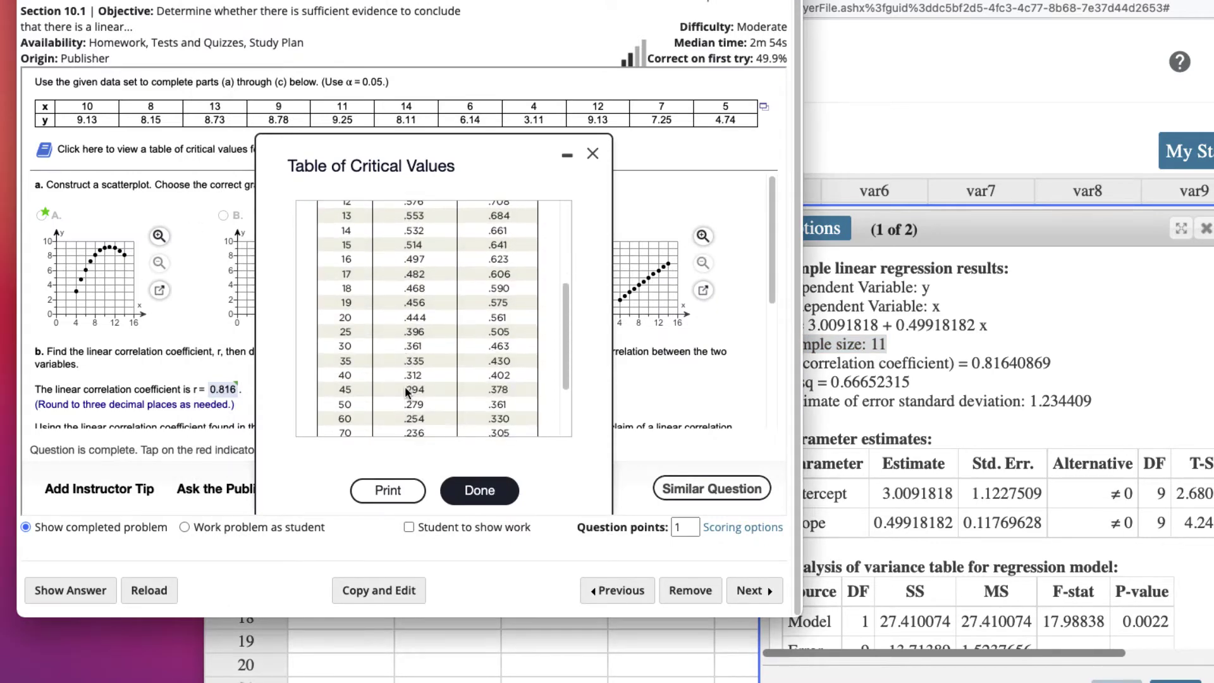
scroll(404, 386, "up", 3)
left_click(959, 324)
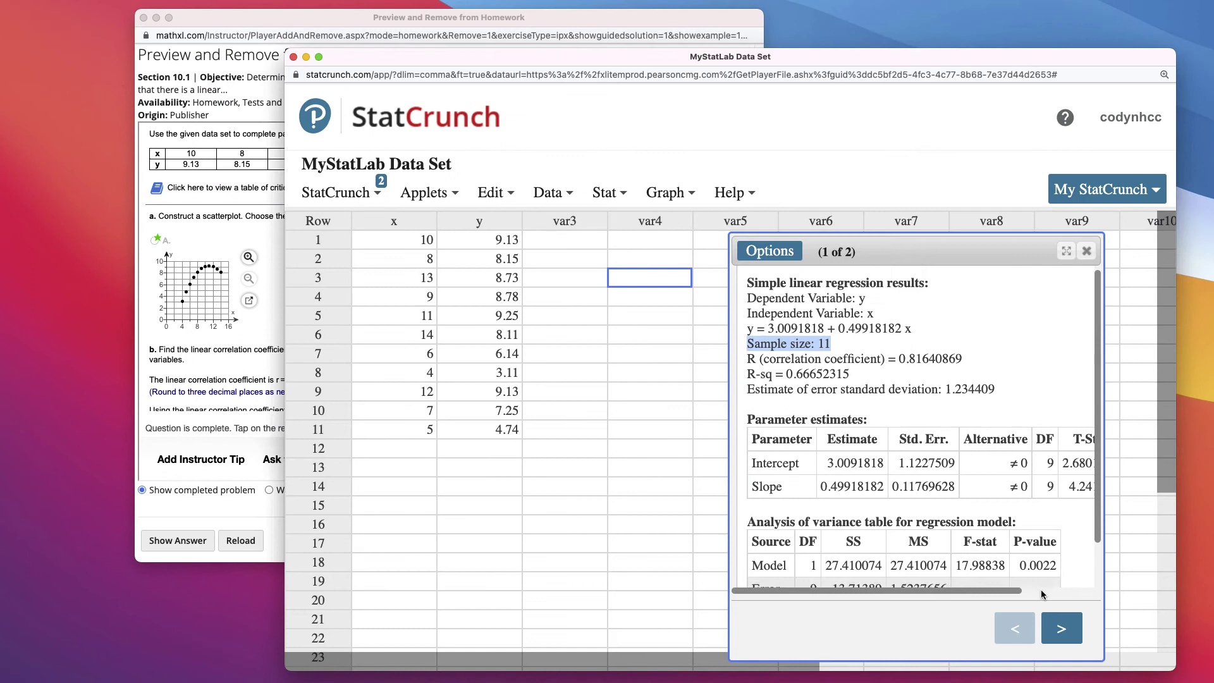
Step: Show the fitted-line scatterplot in StatCrunch and close MathXL's critical values table
left_click(1062, 630)
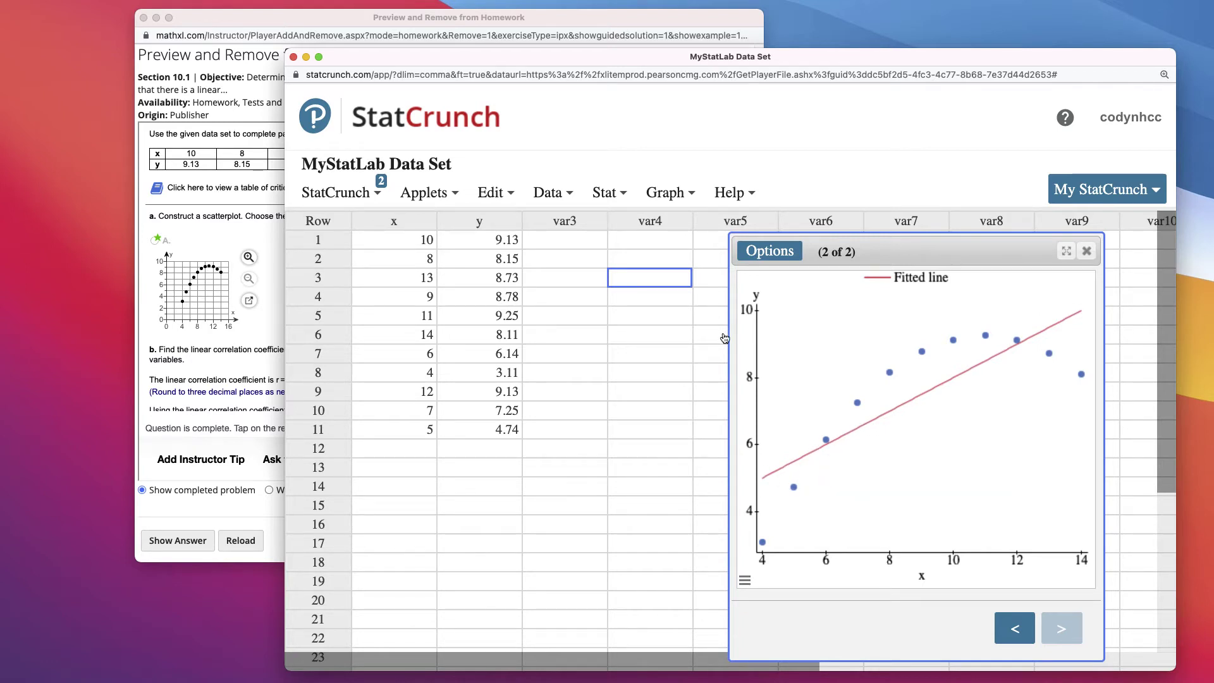
left_click(273, 339)
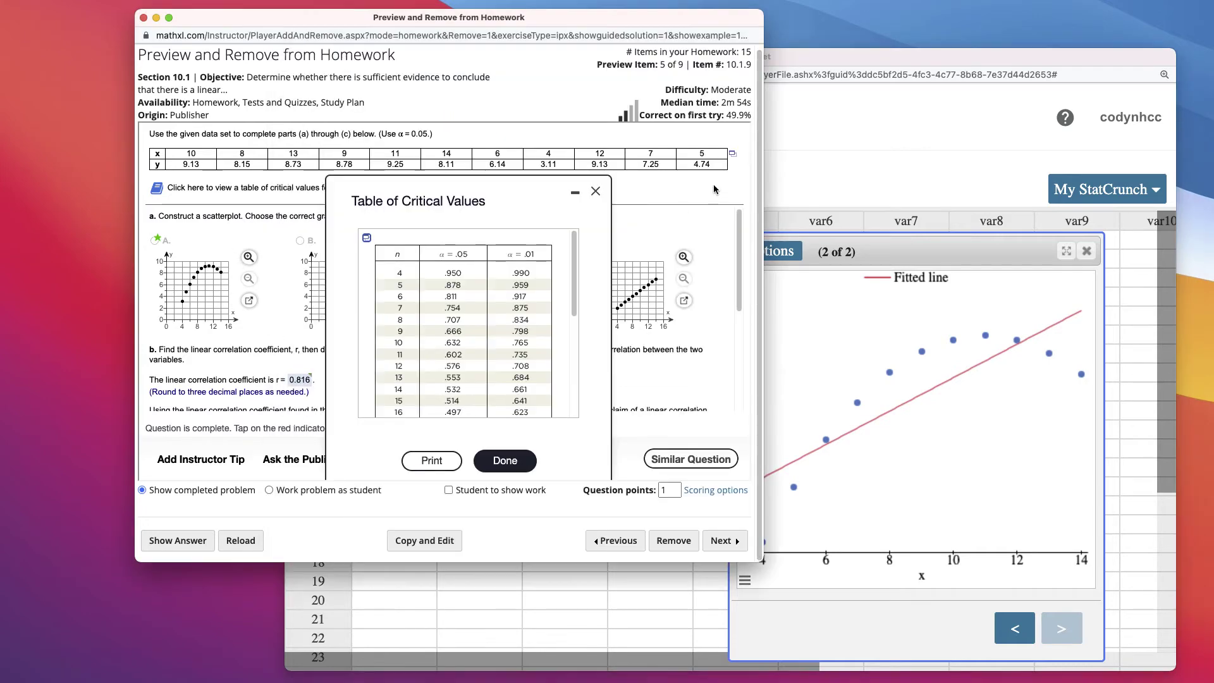
left_click(595, 191)
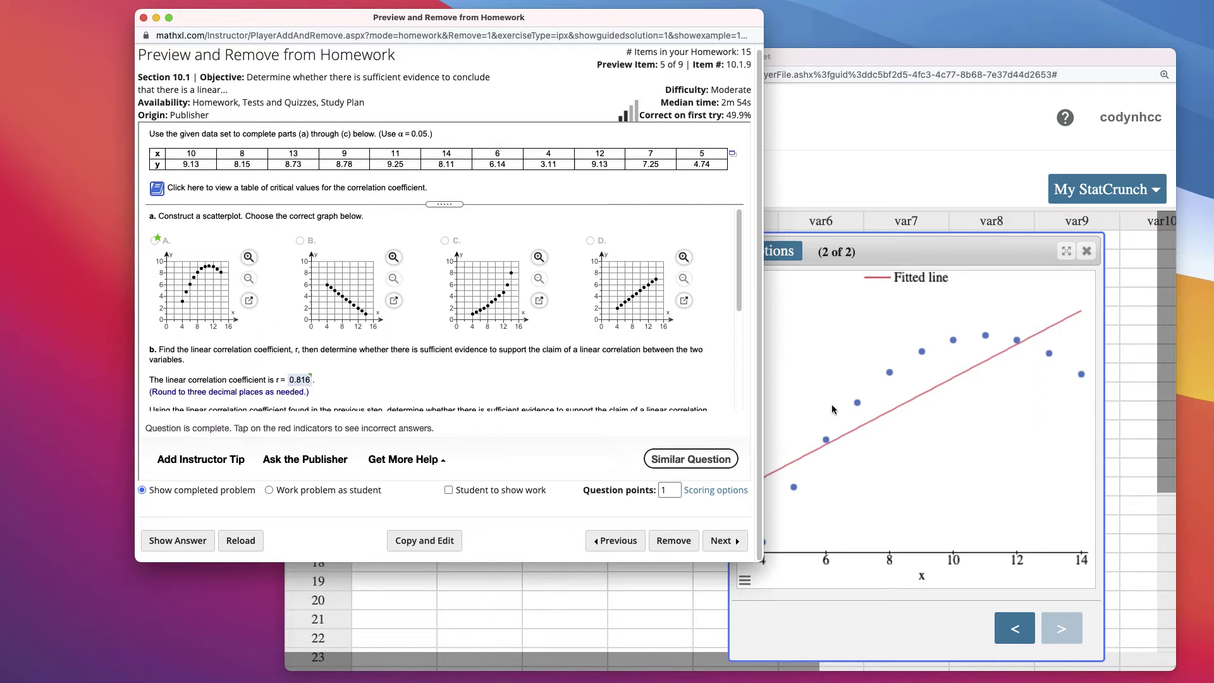
Step: Check the scatterplot, then return to the question and move down toward part b
left_click(988, 420)
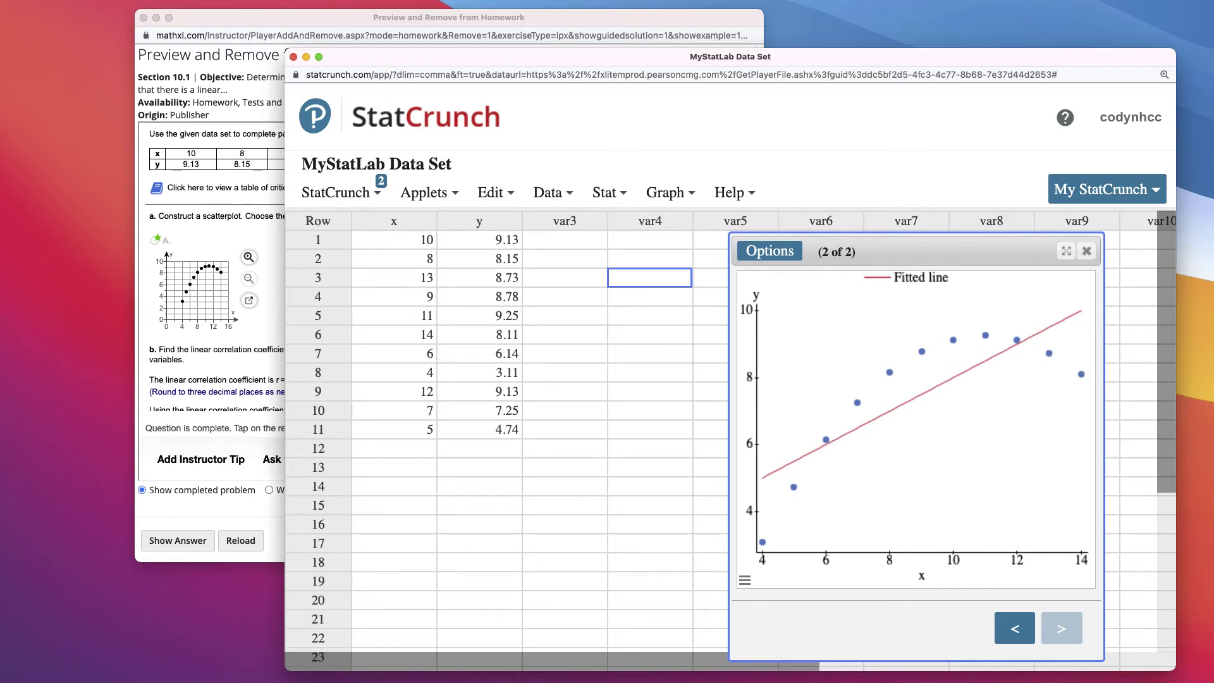
left_click(269, 366)
scroll(234, 333, "down", 5)
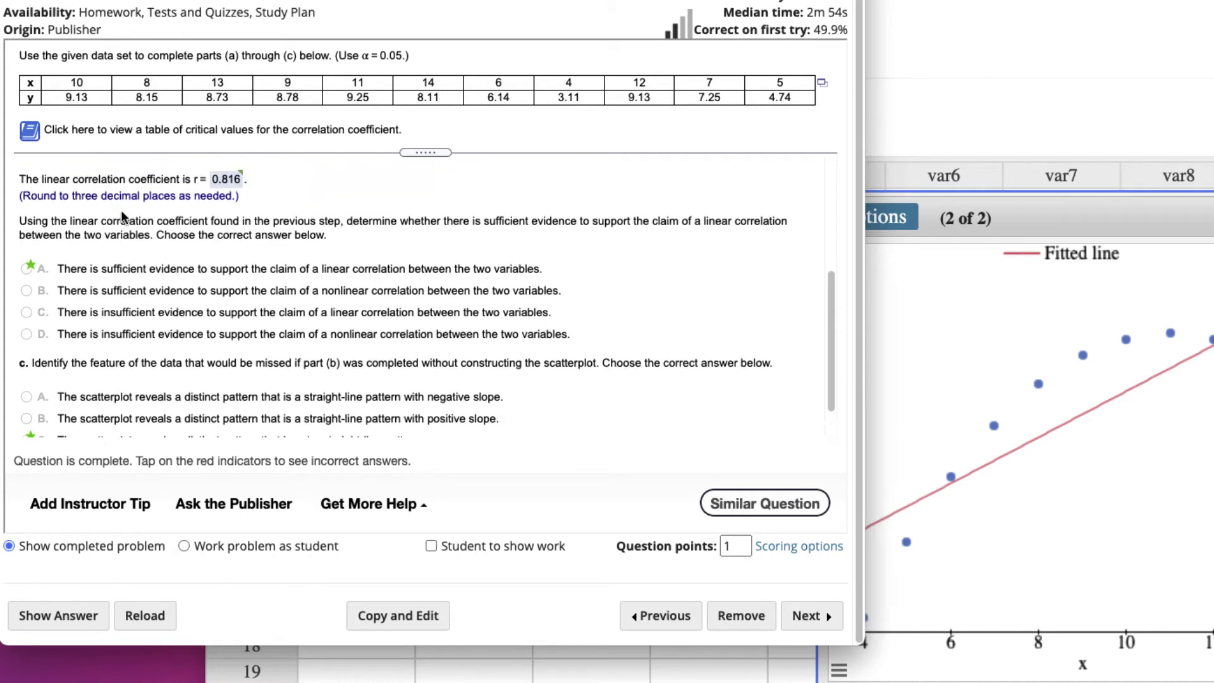
Step: Review part b and highlight its sufficient-evidence answer A
scroll(123, 216, "up", 2)
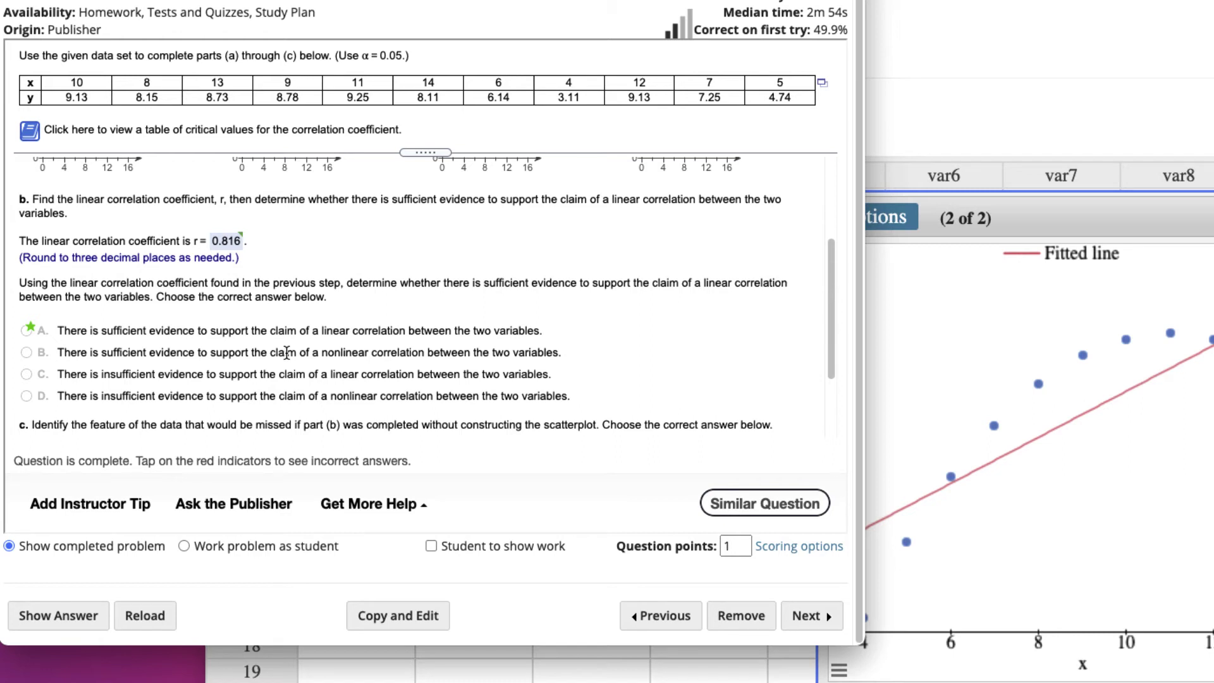
scroll(359, 338, "down", 1)
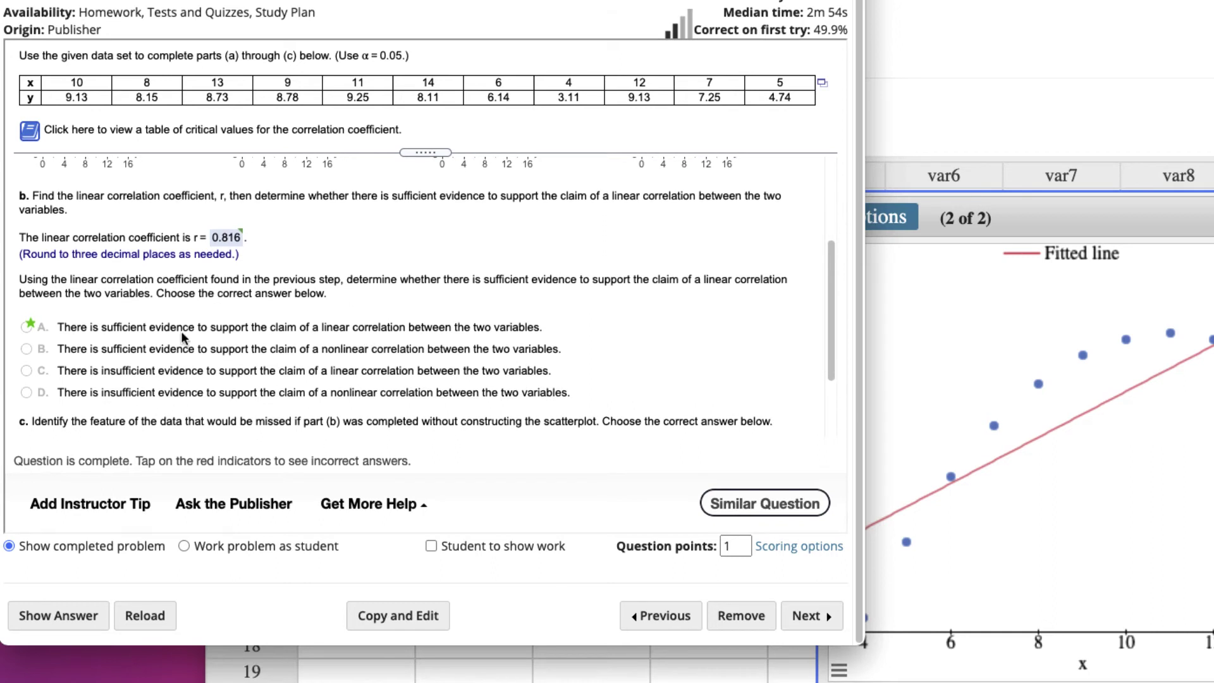
left_click_drag(59, 327, 549, 331)
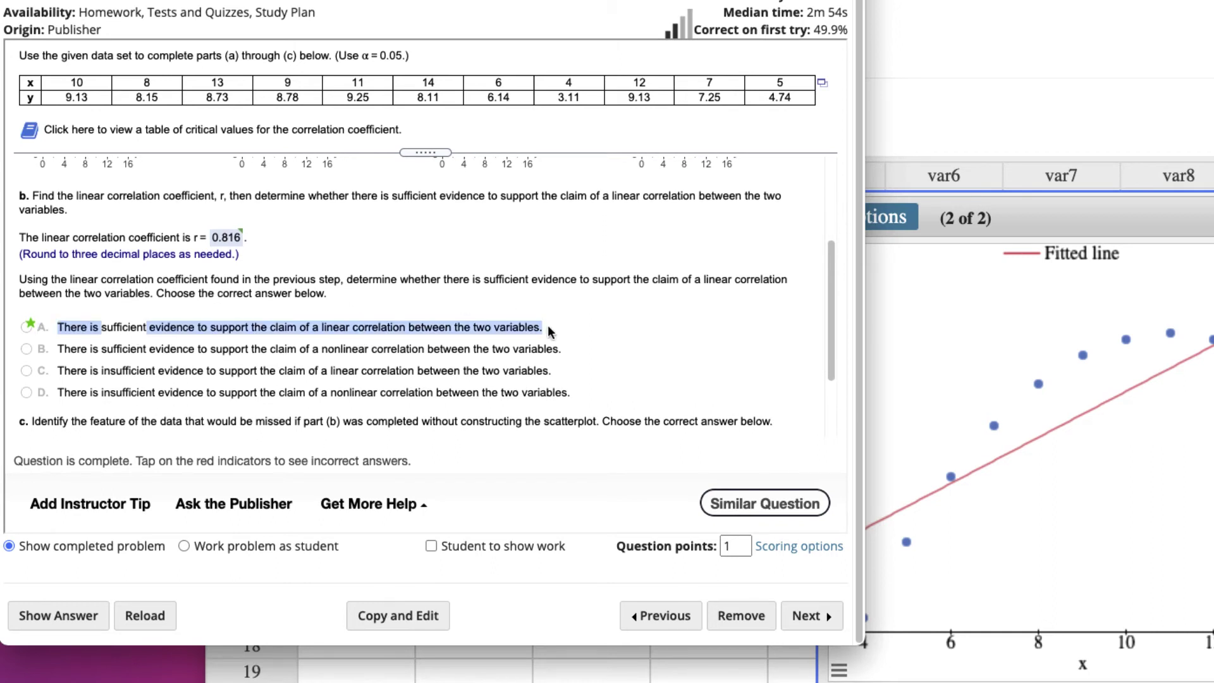
Step: Read through part c, then bring the StatCrunch regression results back in front
scroll(550, 331, "down", 2)
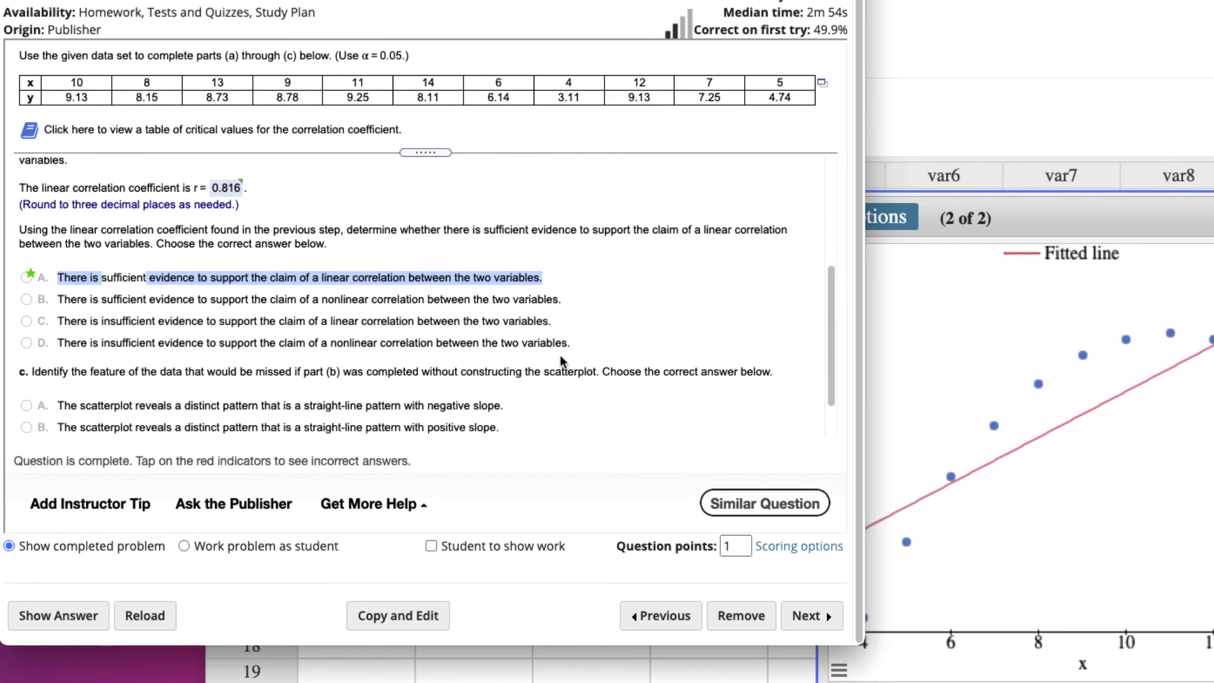
scroll(80, 392, "down", 1)
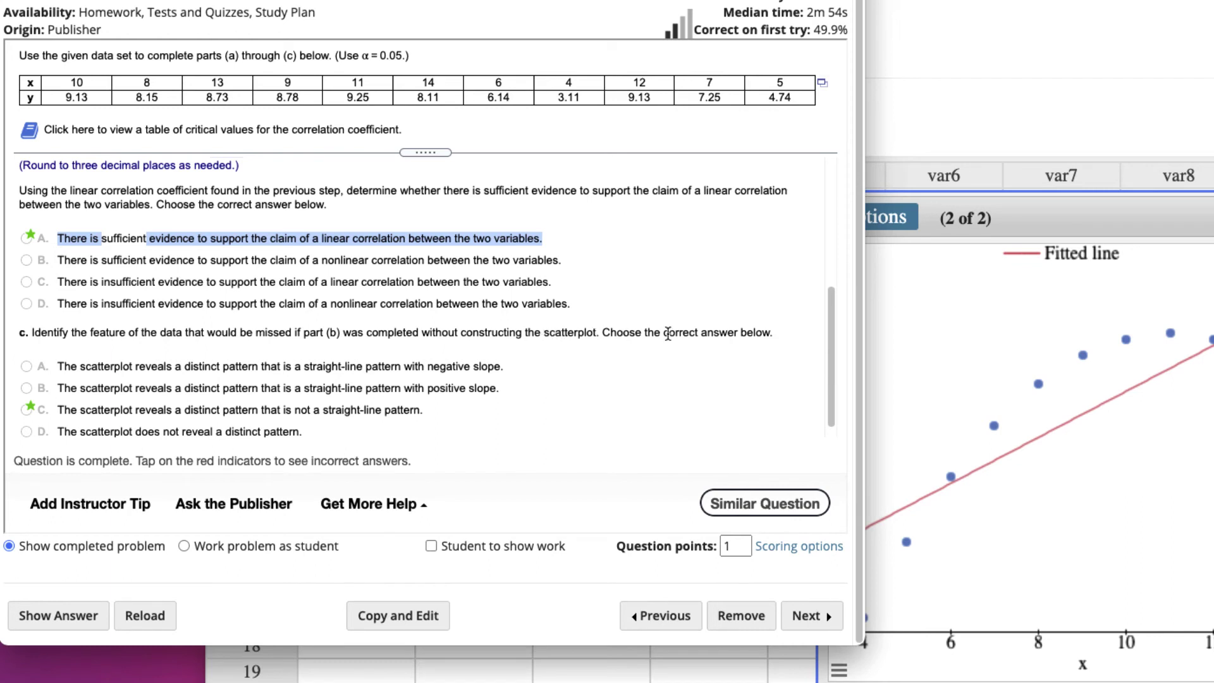
scroll(668, 334, "down", 1)
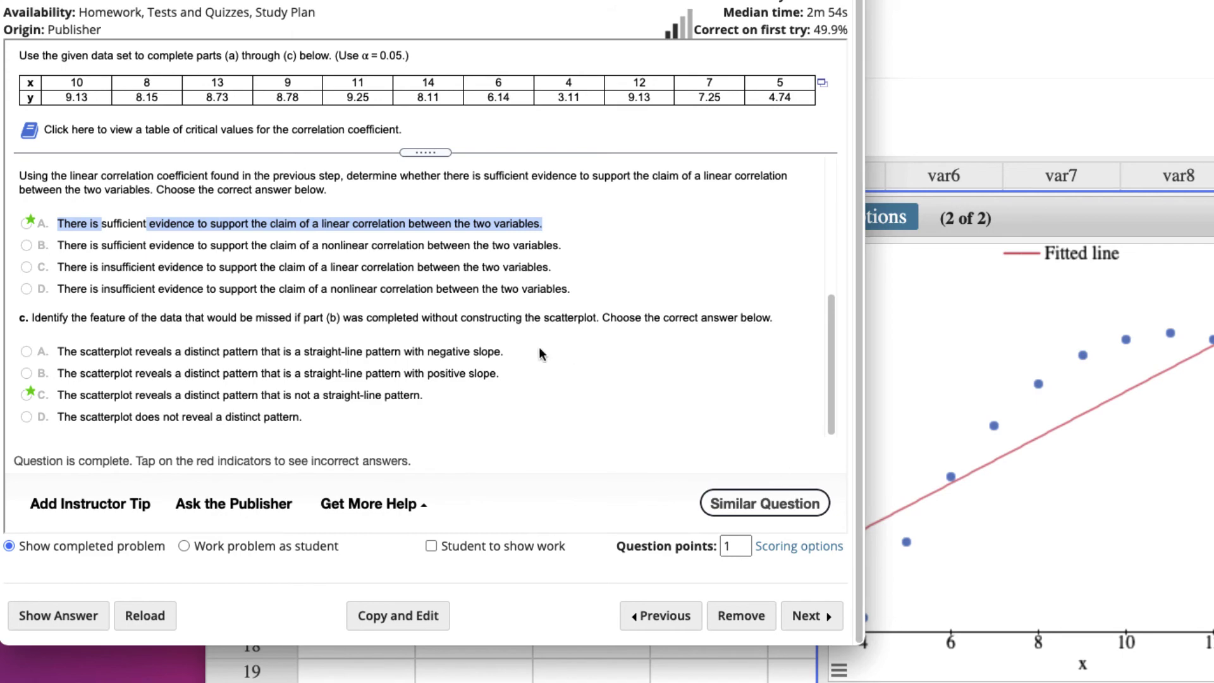
scroll(560, 380, "up", 5)
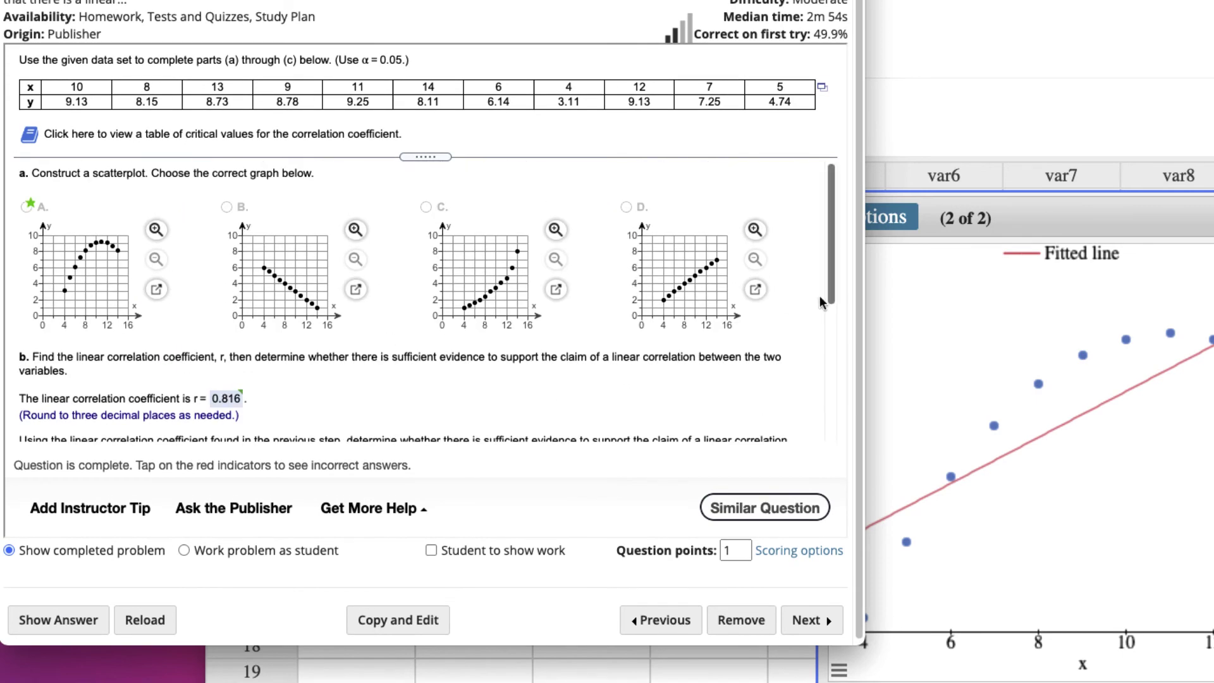
left_click(898, 297)
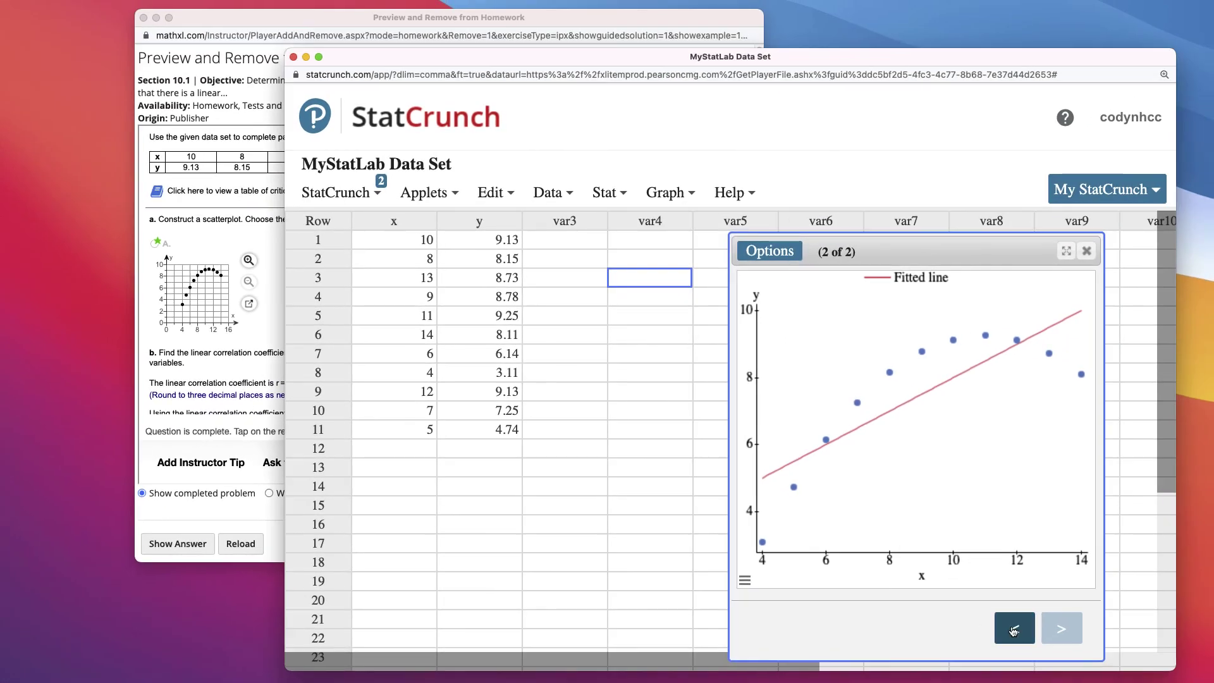
Step: Highlight R = 0.81640869 and y = 3.0091818 + 0.49918182x, then display the fitted-line scatterplot
left_click(1014, 631)
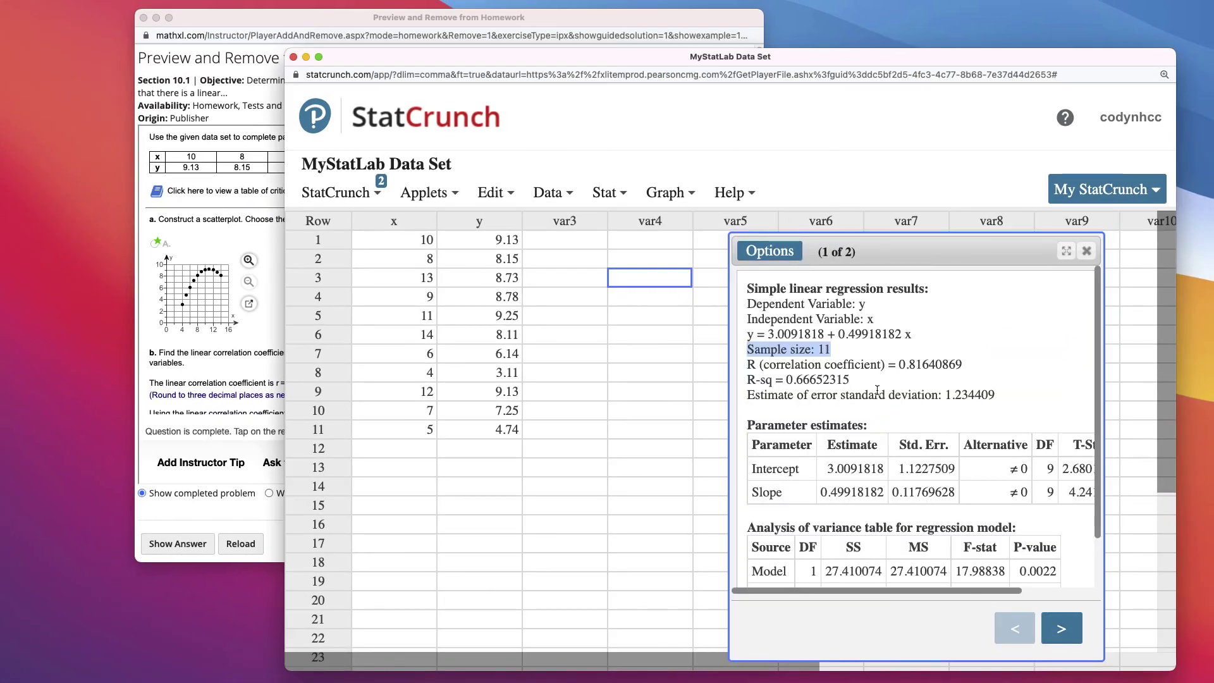
left_click_drag(871, 365, 962, 365)
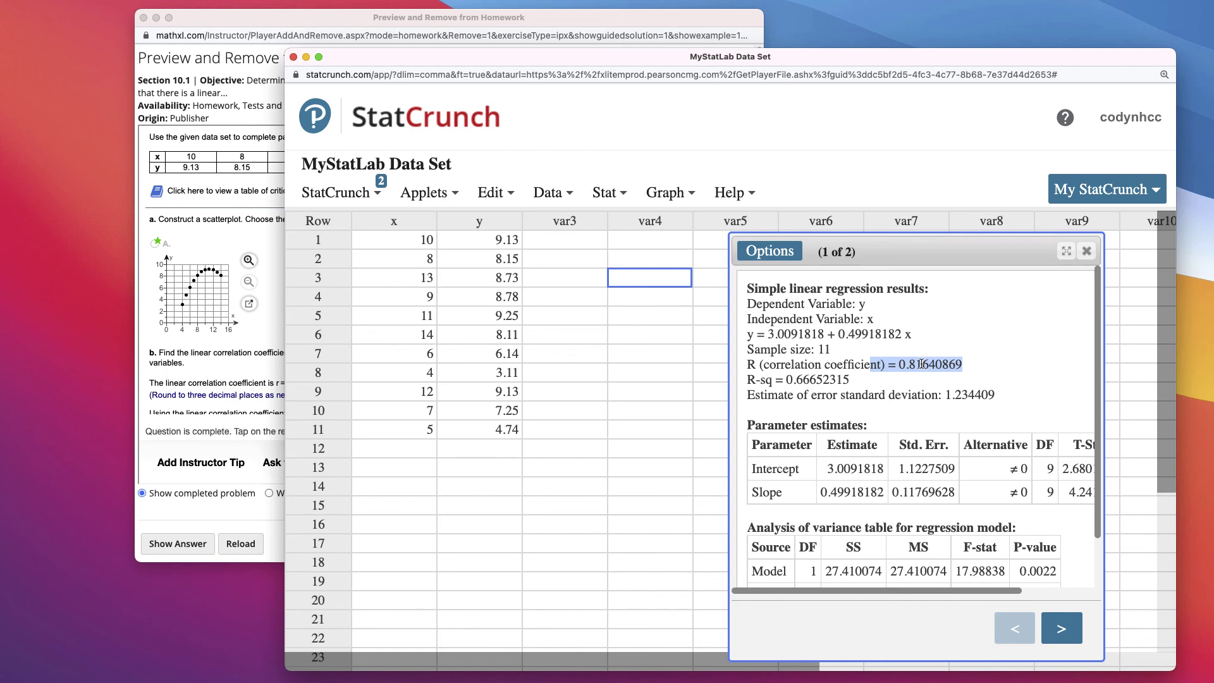
left_click_drag(747, 335, 914, 335)
left_click(1070, 635)
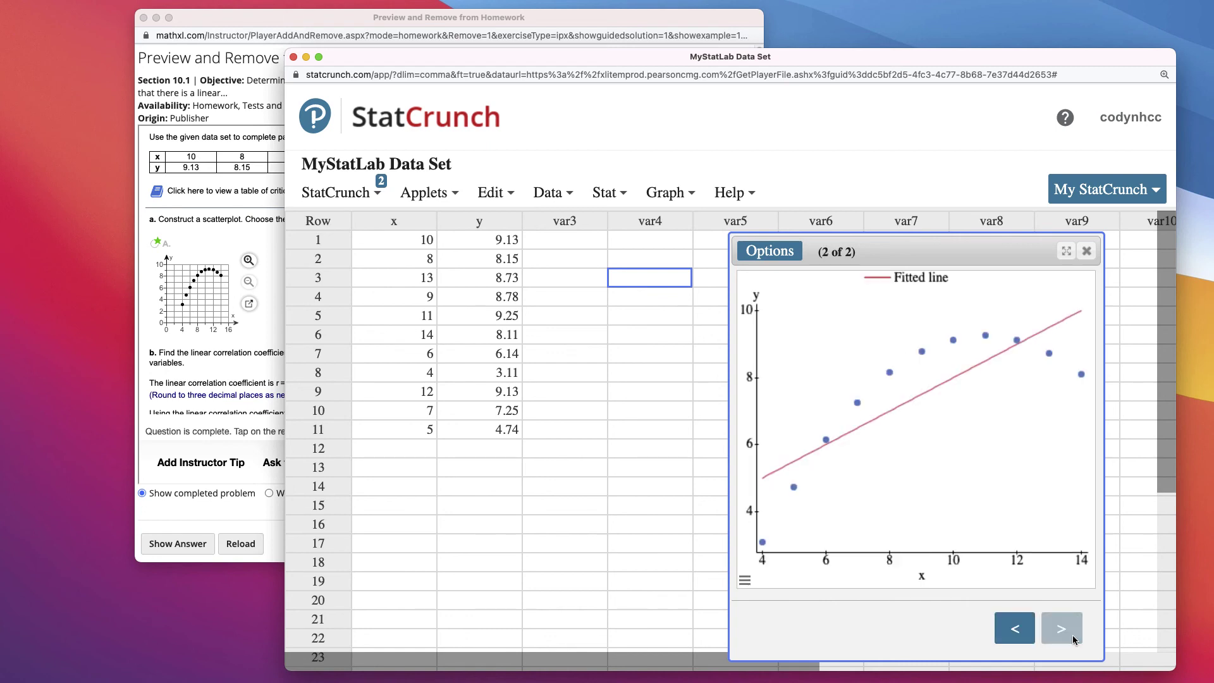